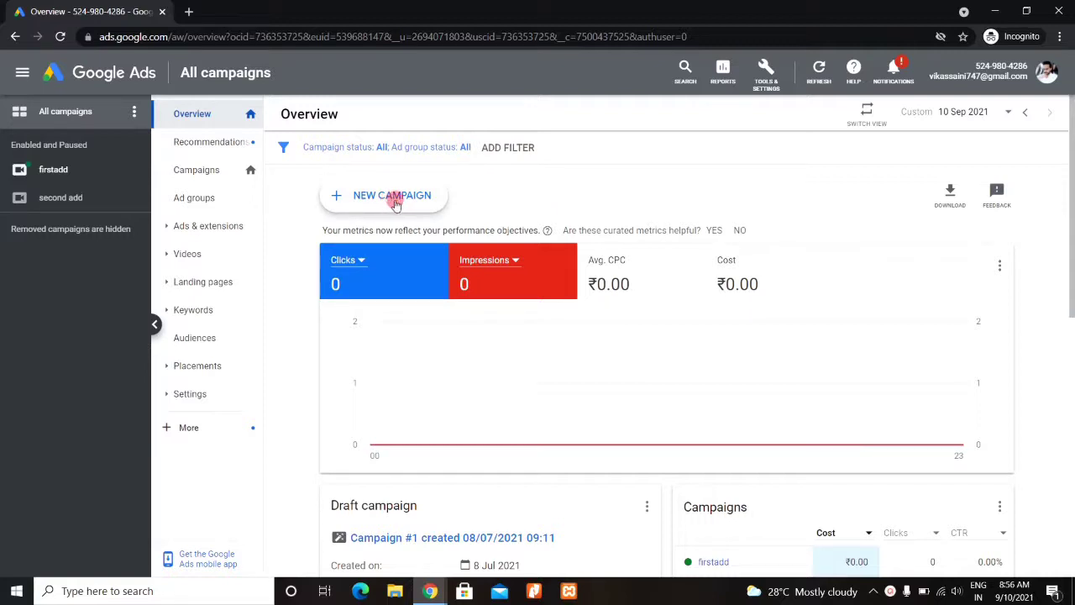
Start a new Video campaign without a goal's guidance, using the Custom video campaign subtype, and continue to its settings
click(394, 198)
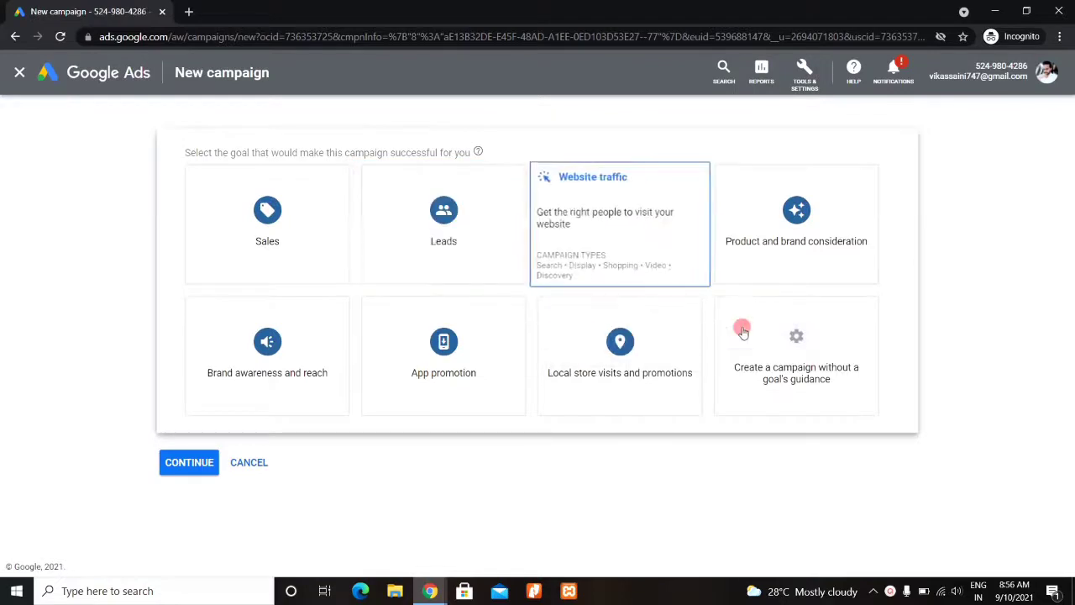
click(789, 339)
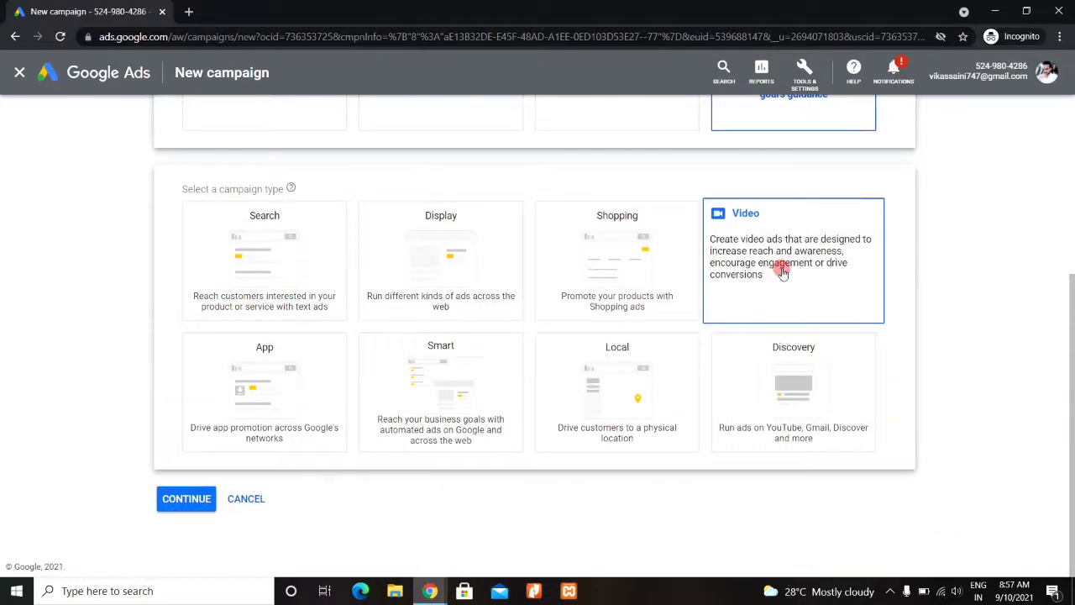
click(781, 272)
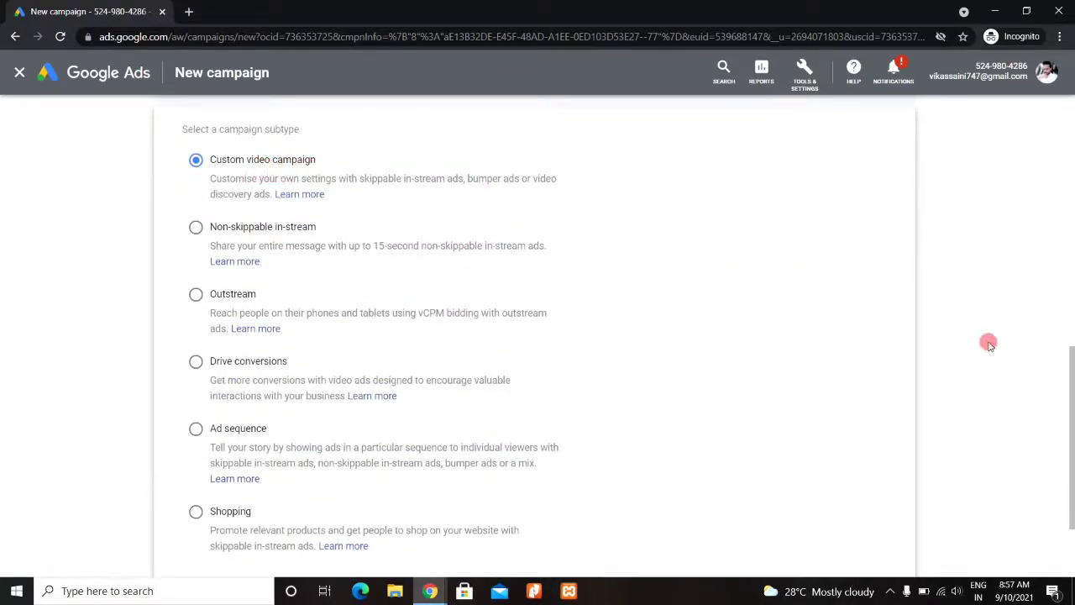
drag(1071, 409, 1071, 460)
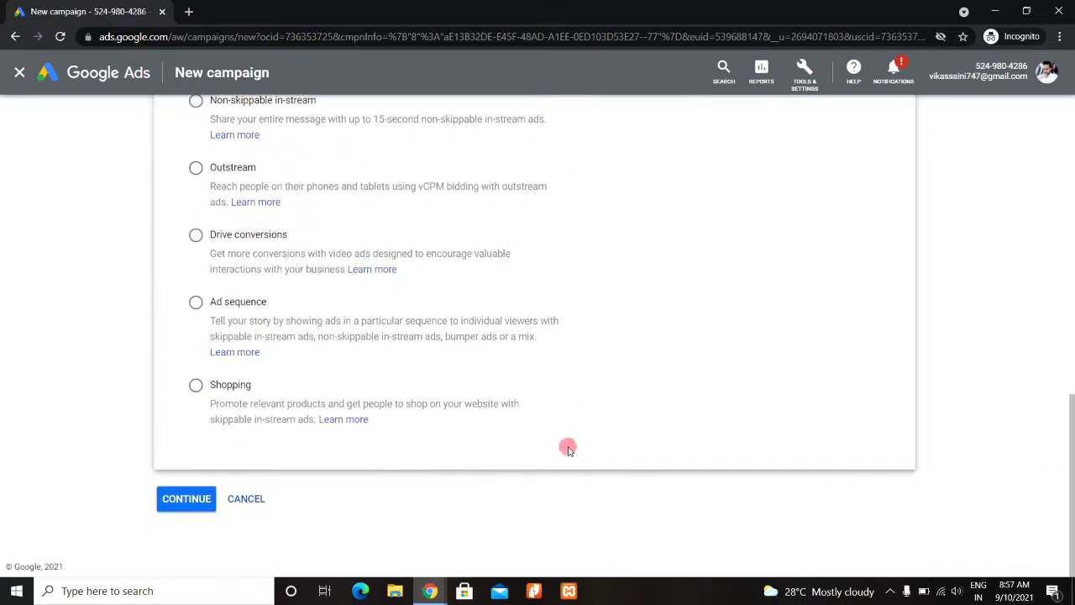
click(178, 501)
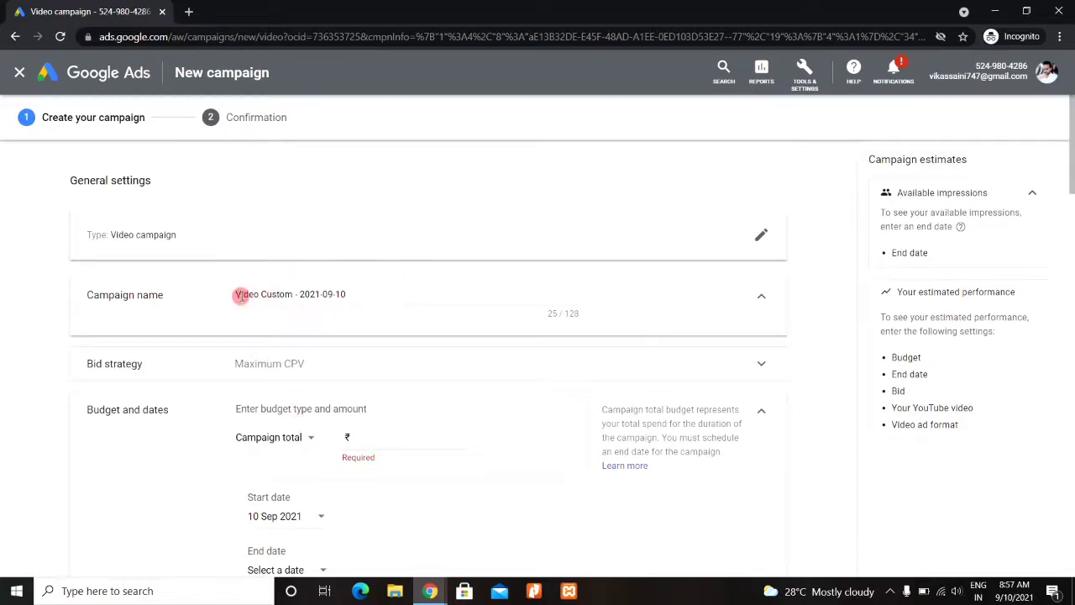
Name the campaign firstad and keep Maximum CPV as its bid strategy
drag(350, 293, 236, 294)
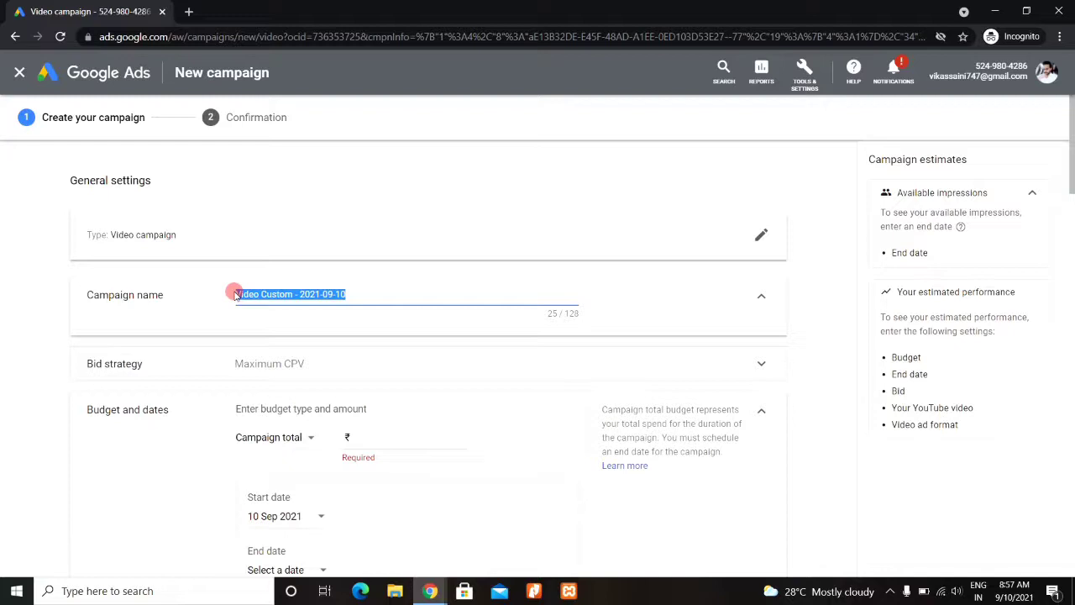
text(Vi)
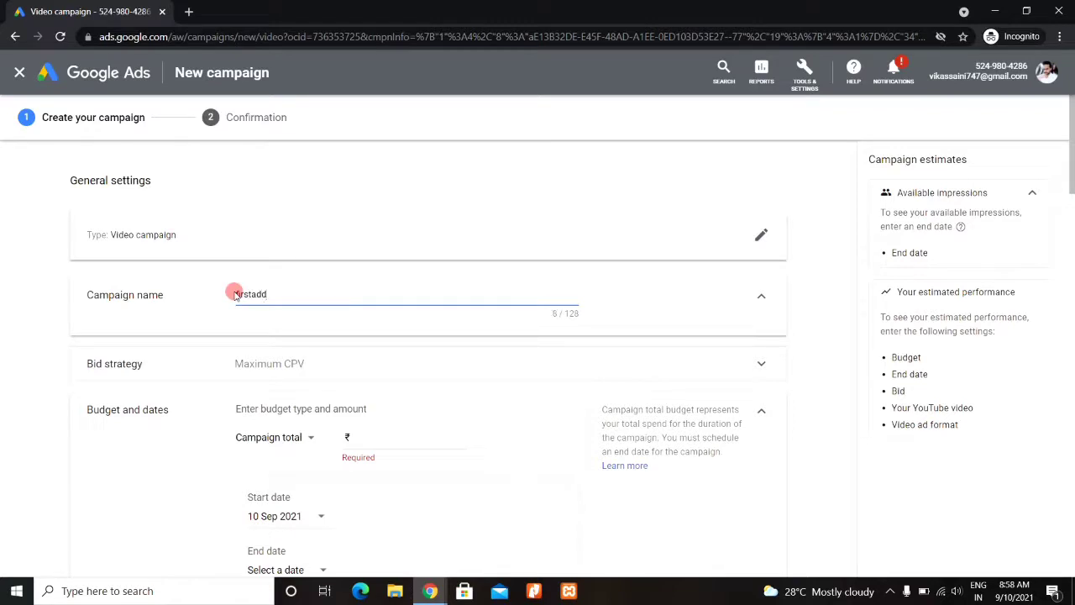
click(468, 368)
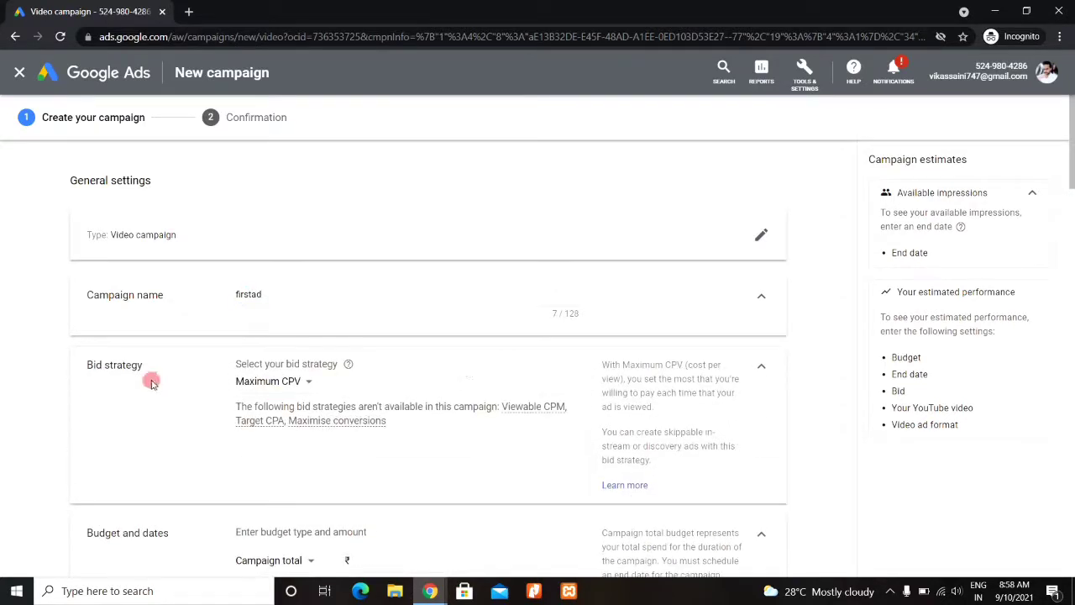
click(308, 383)
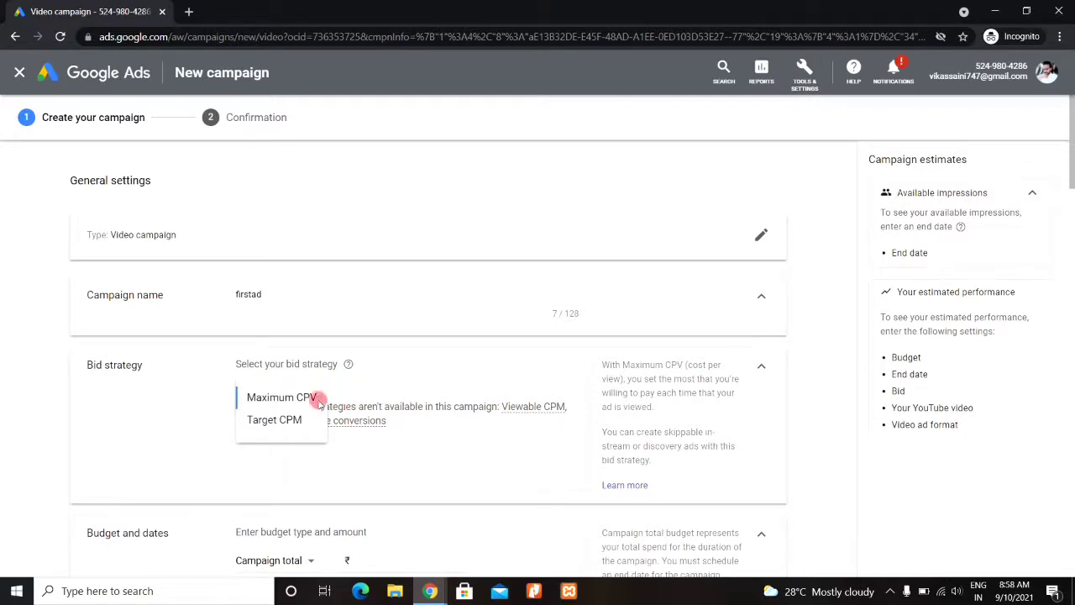
click(350, 402)
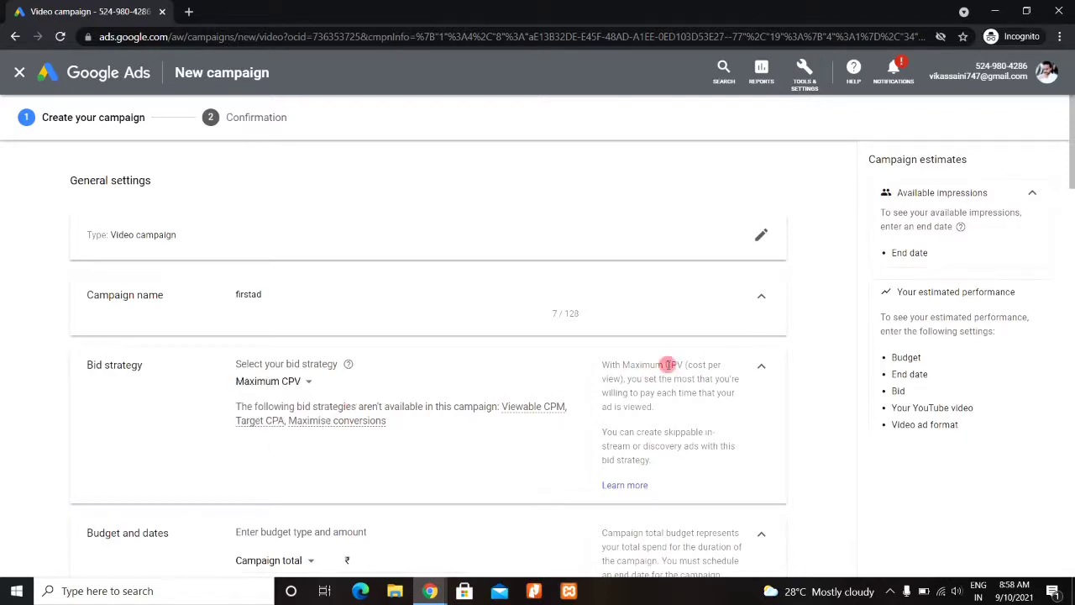
click(760, 365)
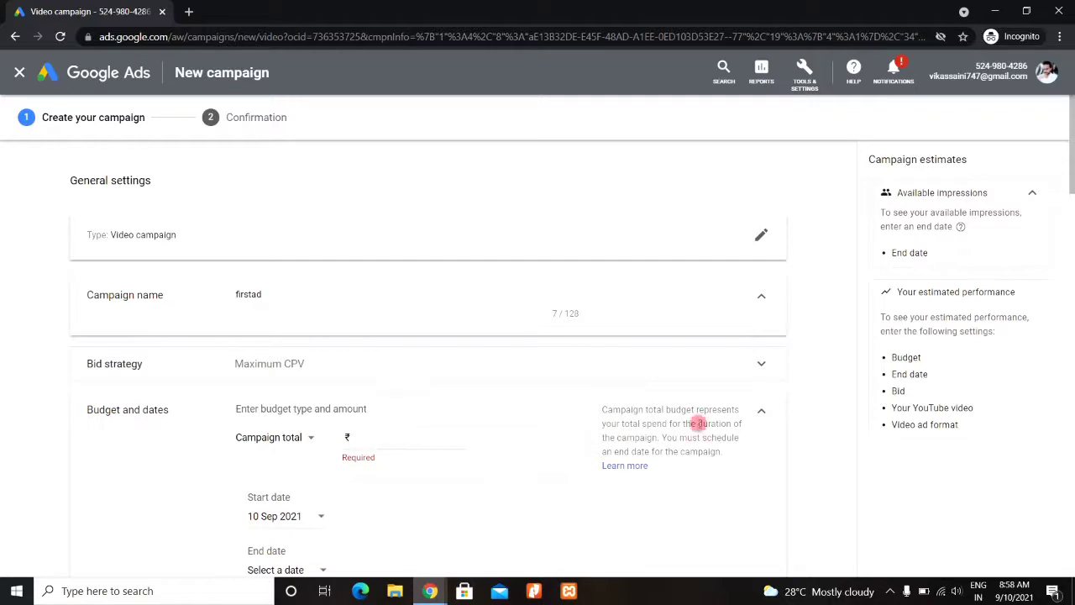
Keep Campaign total as the budget type and enter a budget of ₹5,000
click(310, 436)
click(262, 453)
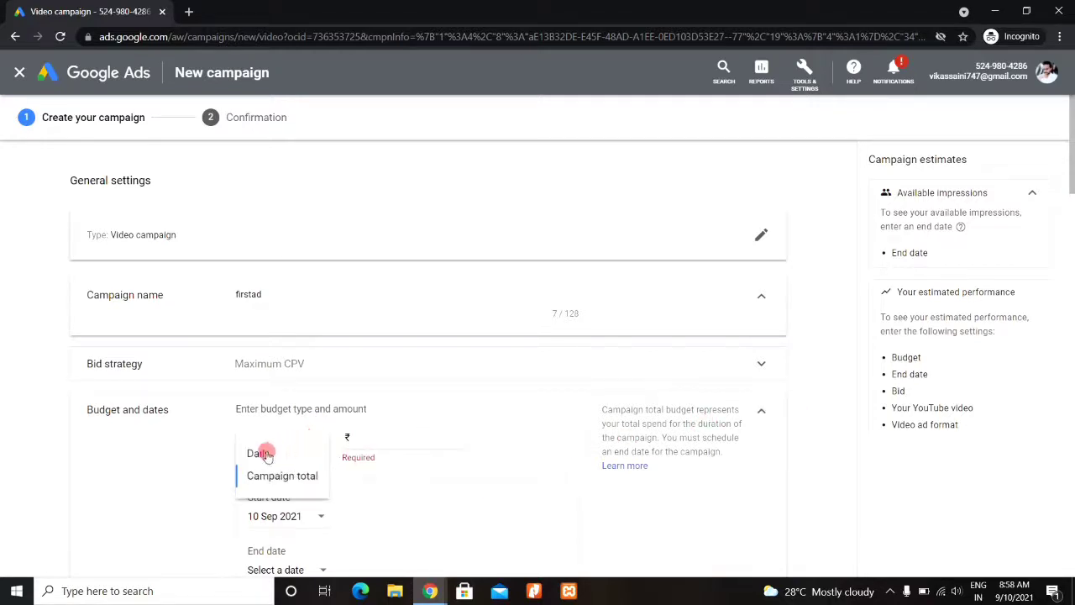
click(421, 434)
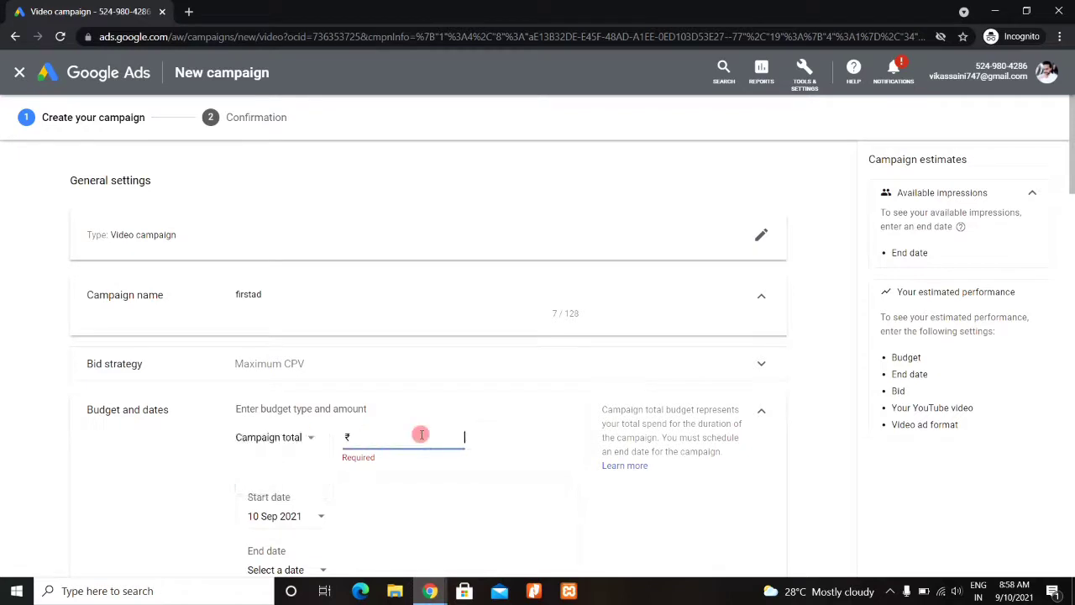
text(500)
scroll(421, 434, down, 3)
Set the campaign total budget to ₹10,000
click(432, 230)
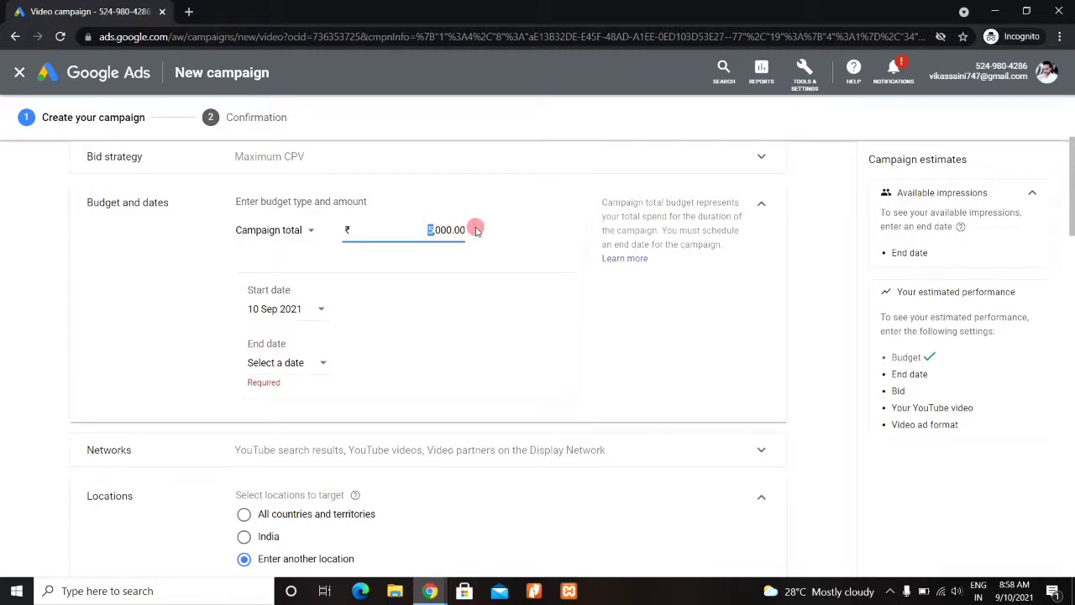
click(428, 225)
double_click(424, 226)
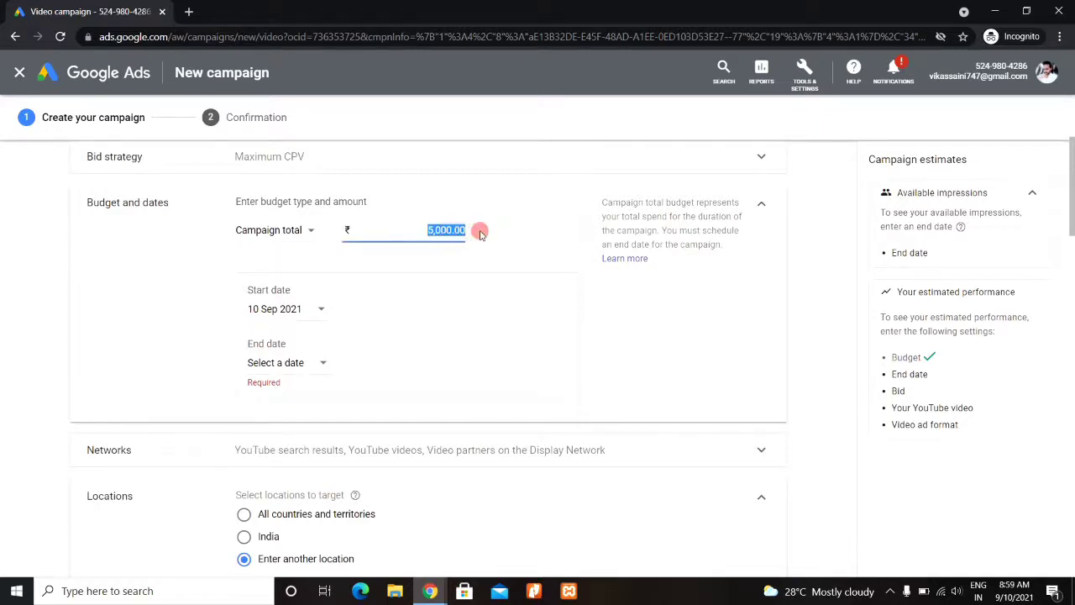
text(10)
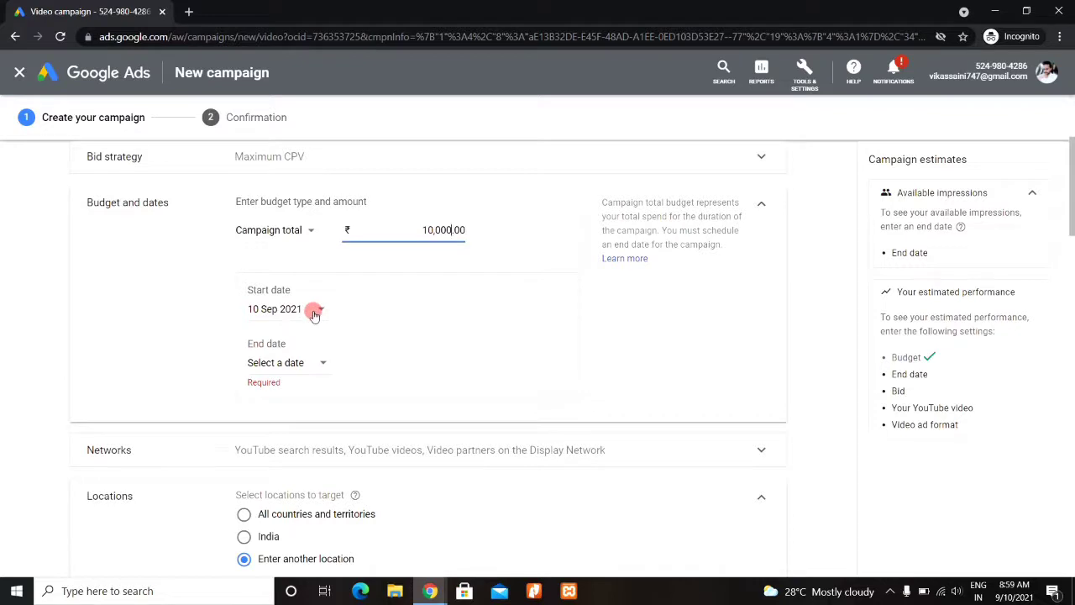
Set the campaign's end date to 20 Sep 2021 and collapse the budget and dates settings
click(310, 365)
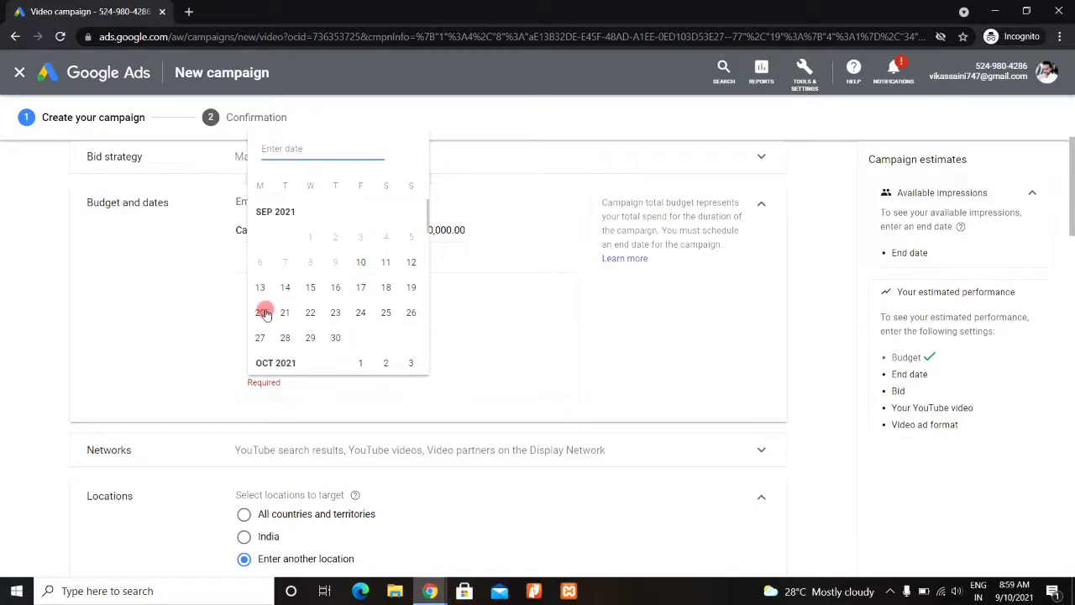
click(260, 312)
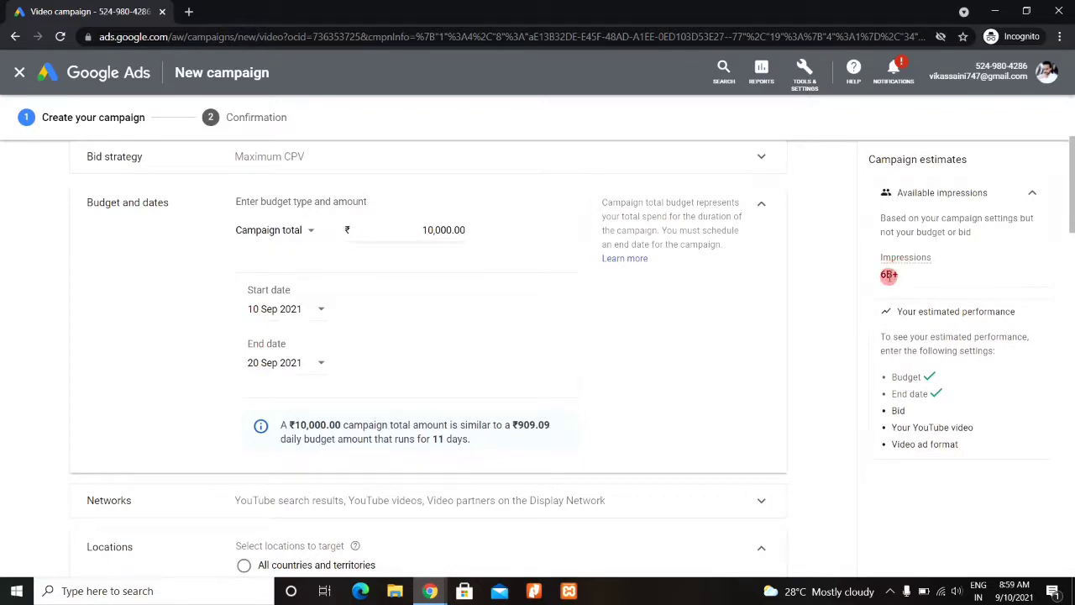
drag(1062, 248, 1071, 183)
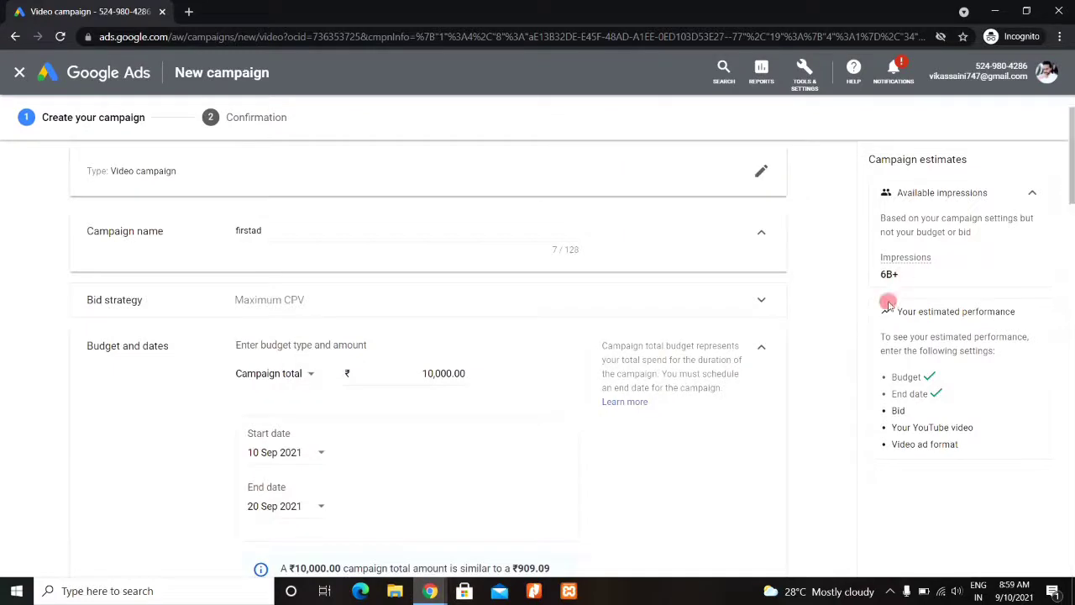
click(762, 347)
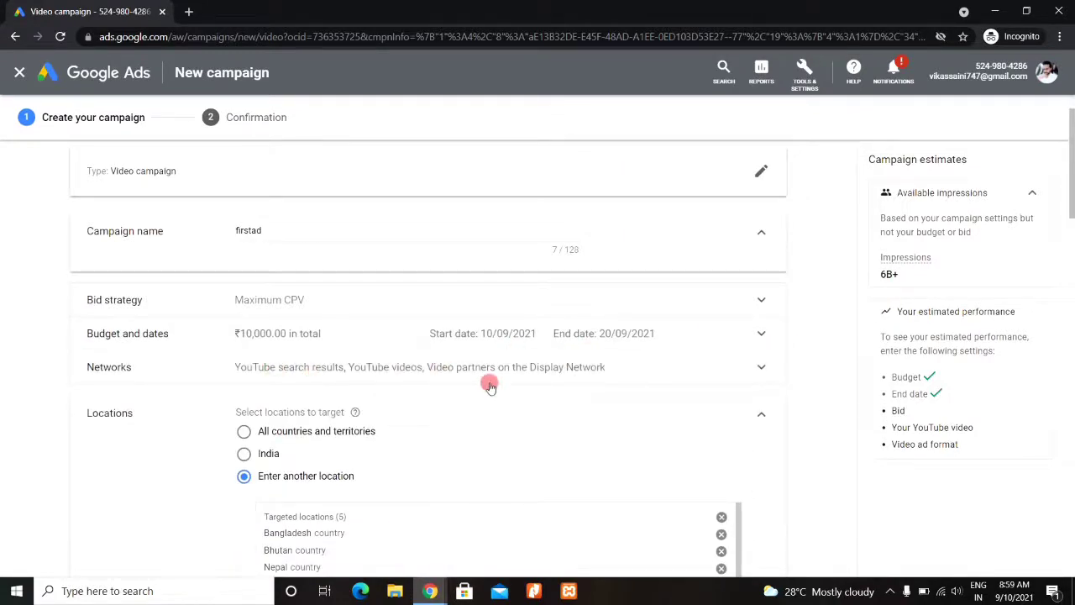
Exclude video partners on the Display Network from the campaign's networks, keeping YouTube search results and YouTube videos
click(755, 368)
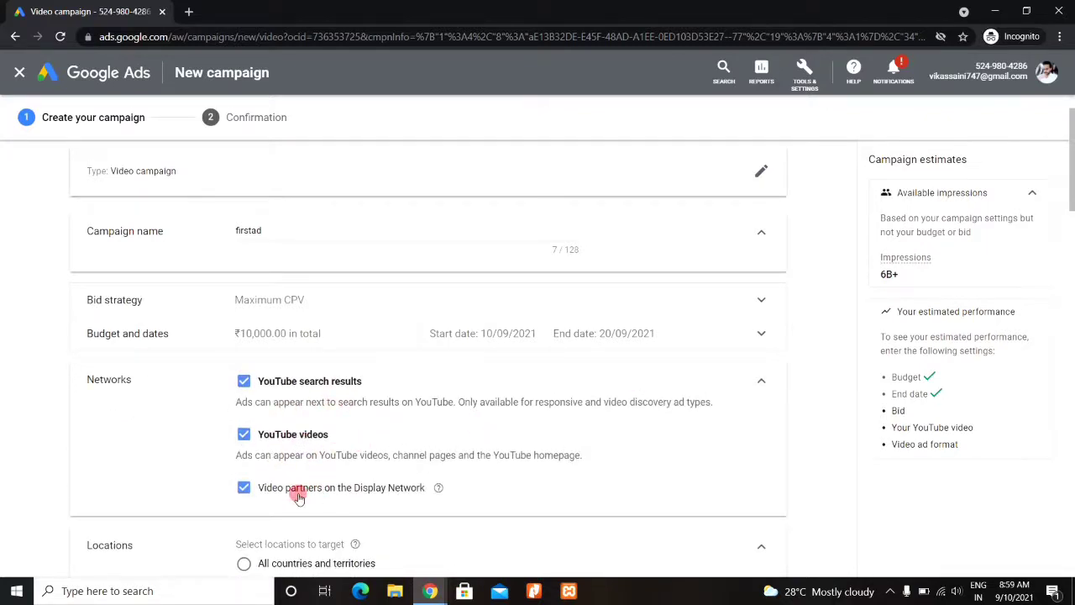
click(244, 489)
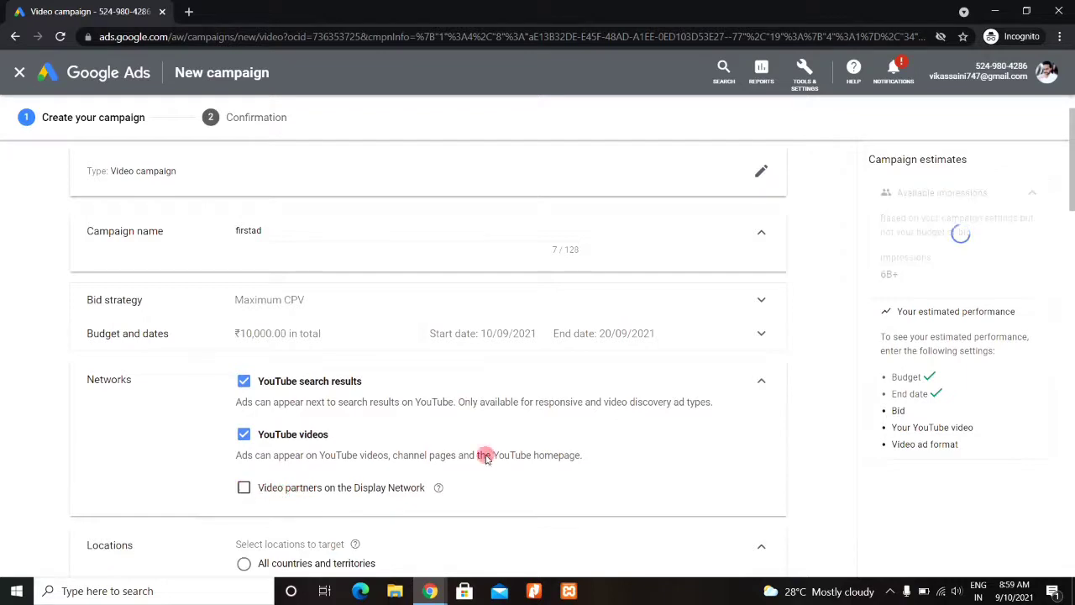
click(761, 384)
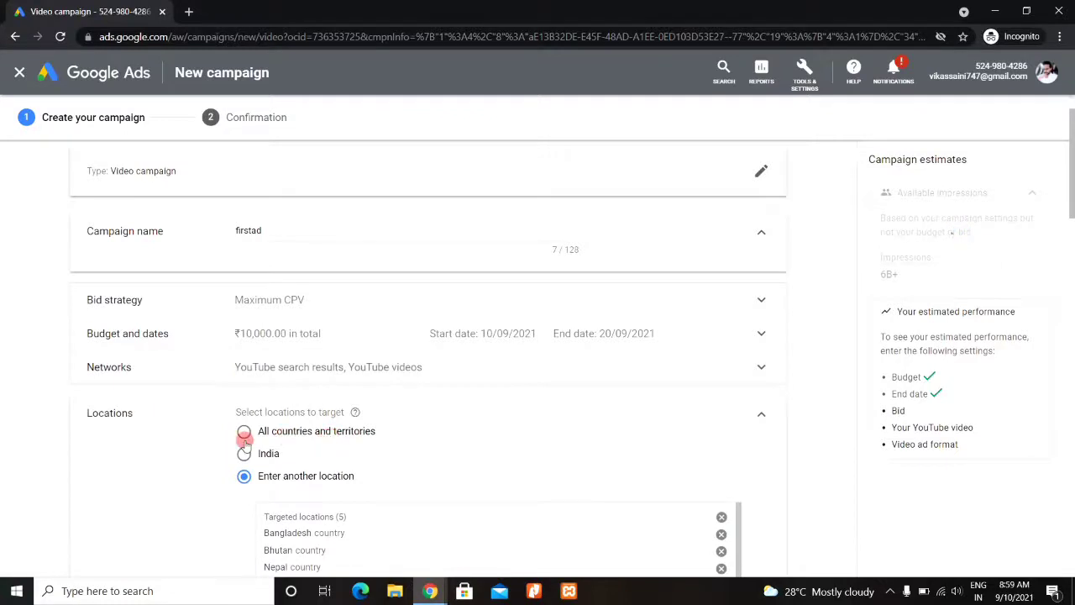
Limit the campaign's targeting to India as the location and Hindi as the customers' language
click(244, 454)
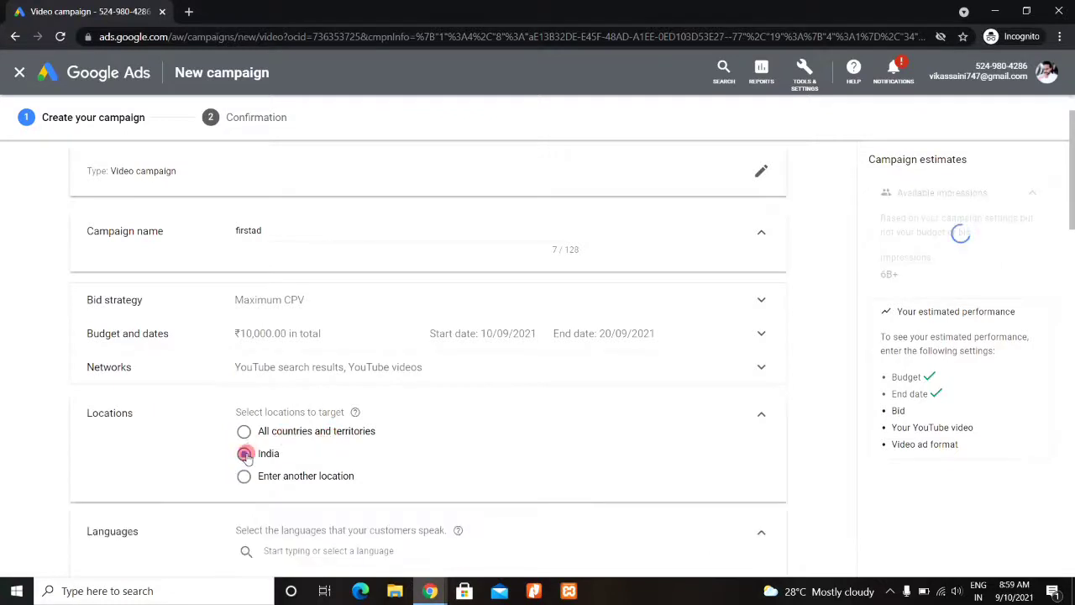
click(761, 416)
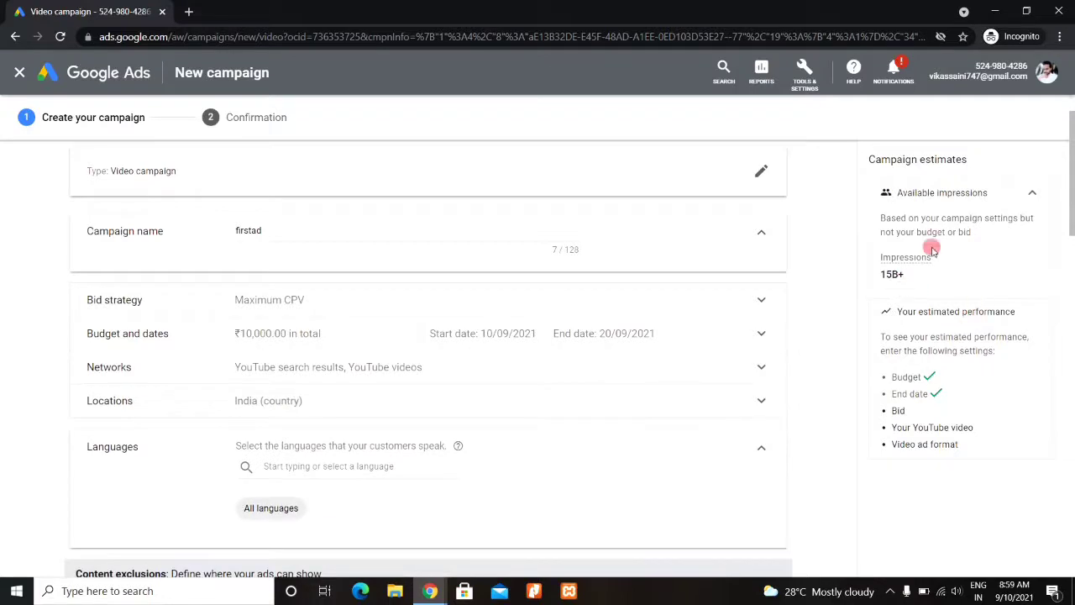
scroll(733, 265, down, 1)
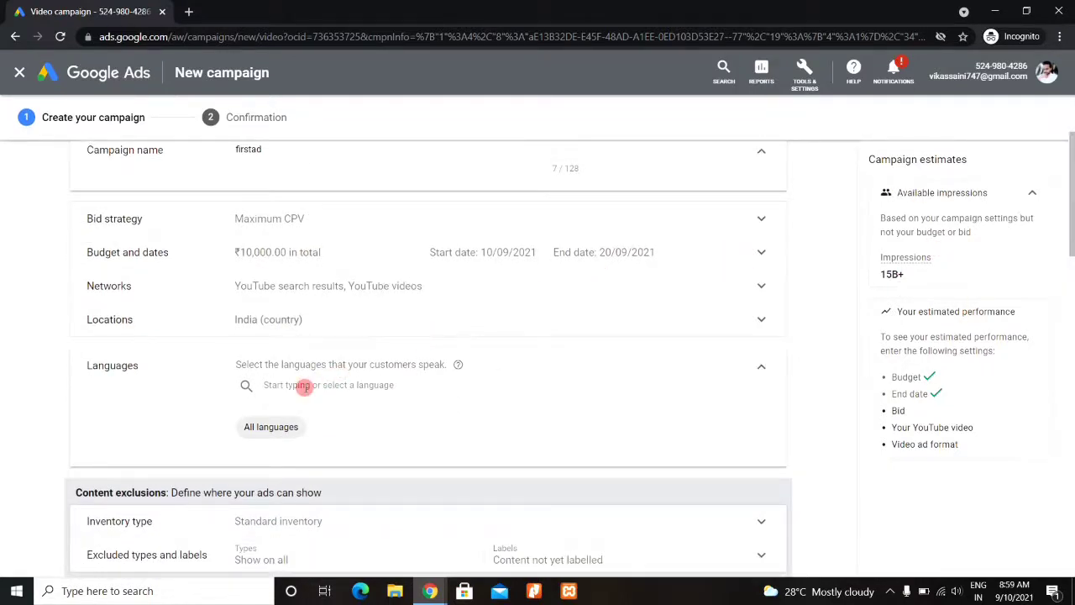
click(304, 385)
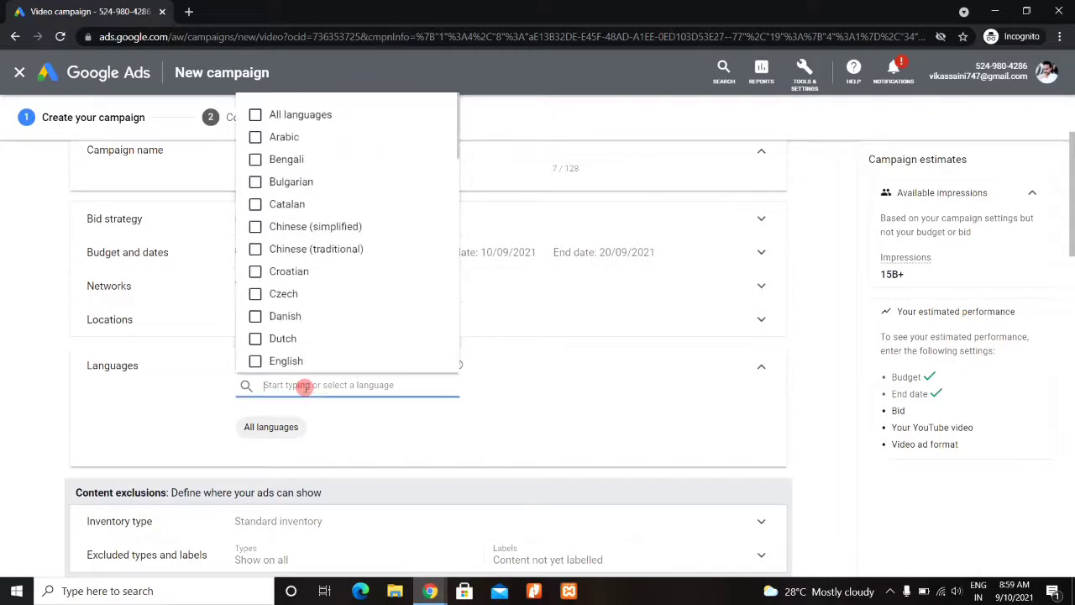
text(hindi)
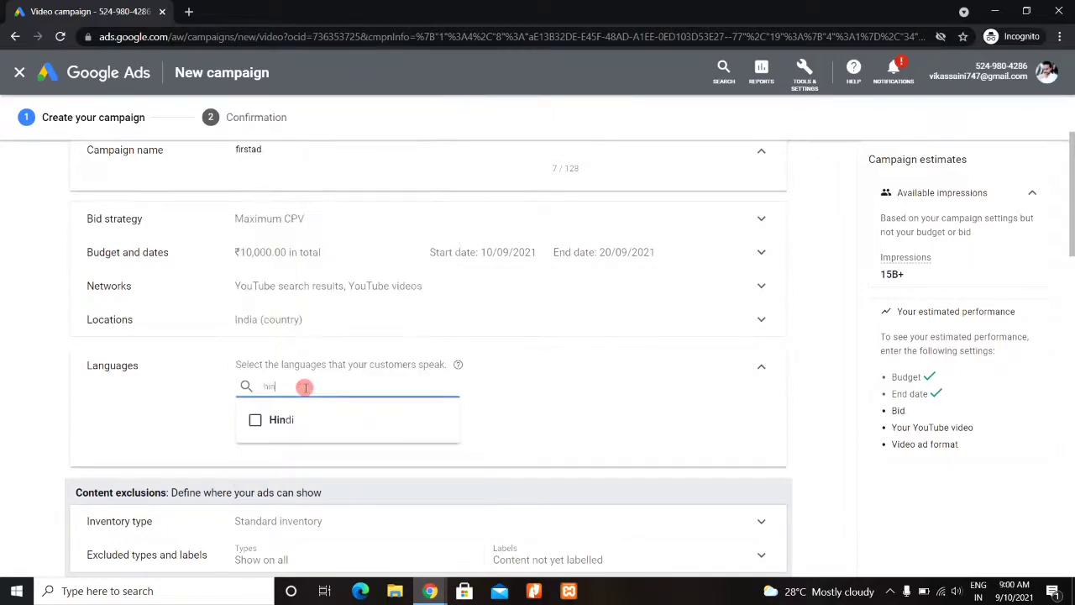
click(256, 420)
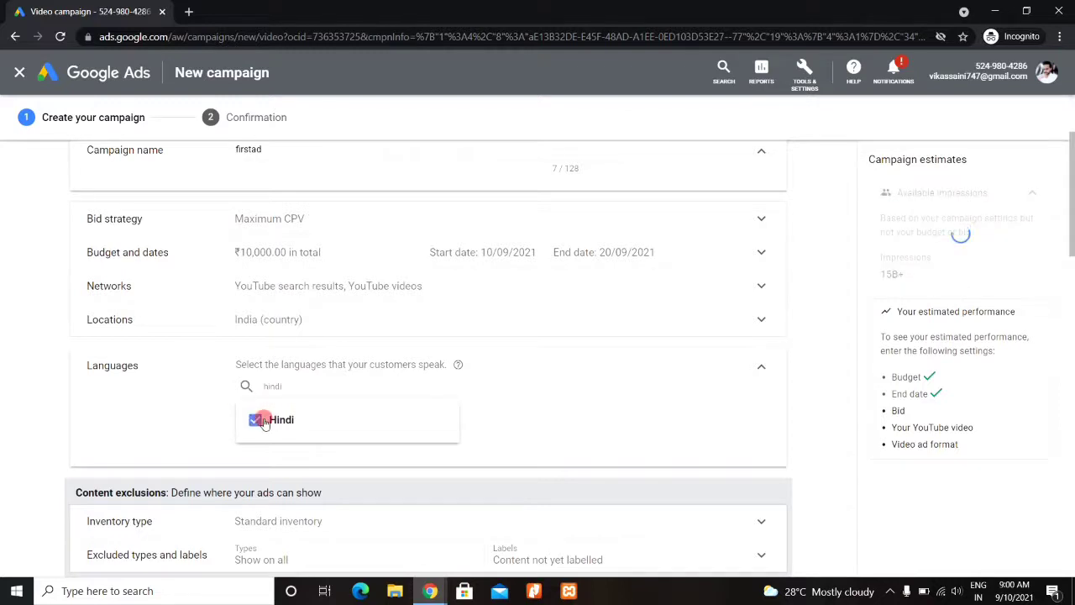
click(762, 370)
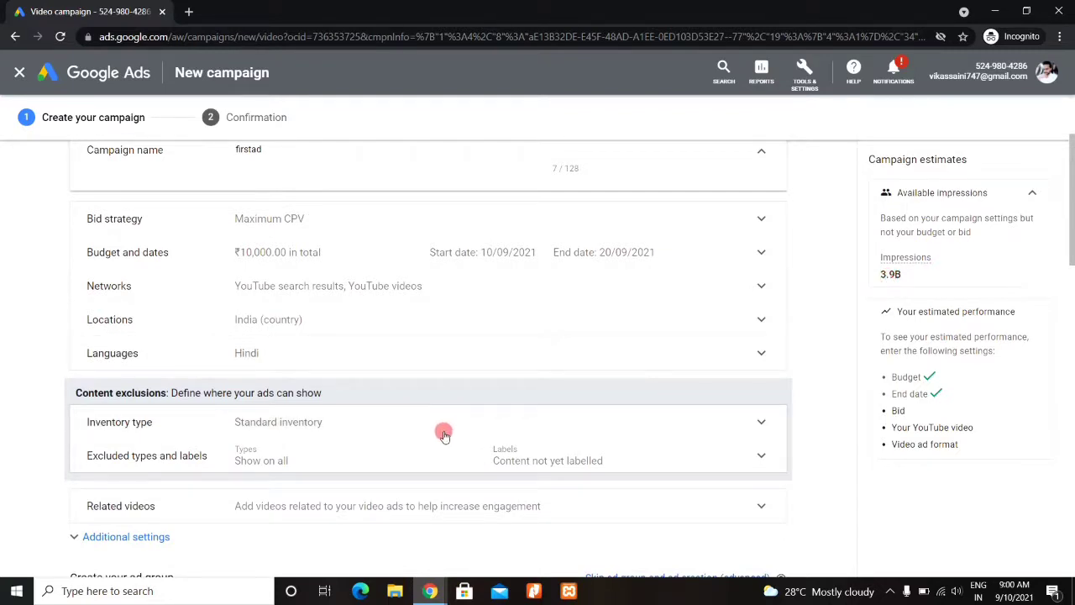
Keep Standard inventory for the content exclusions and exclude the content types Embedded YouTube videos and Live streaming videos
click(386, 432)
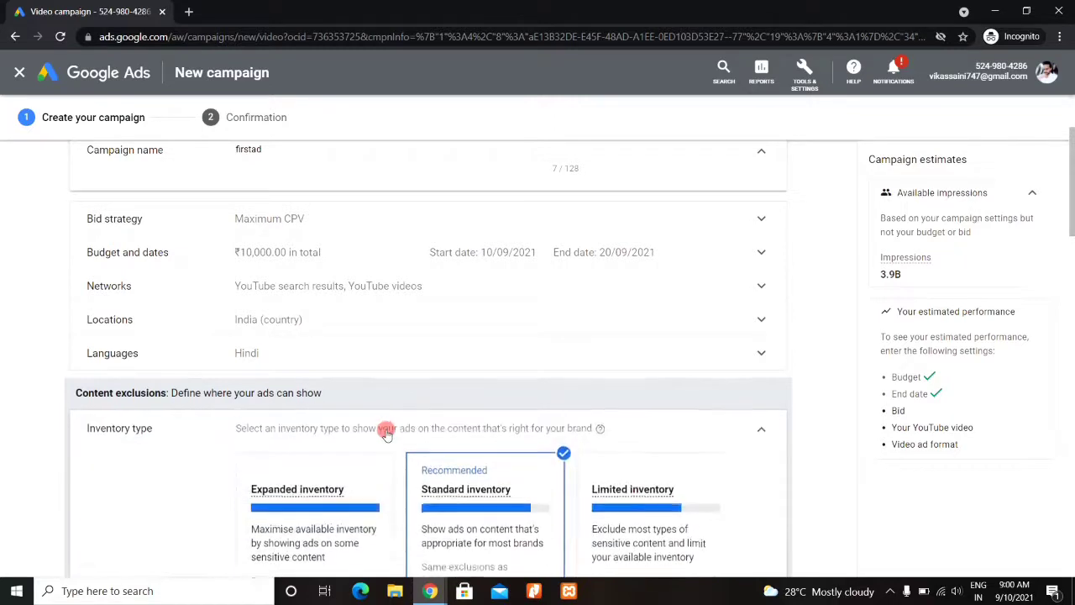
click(758, 428)
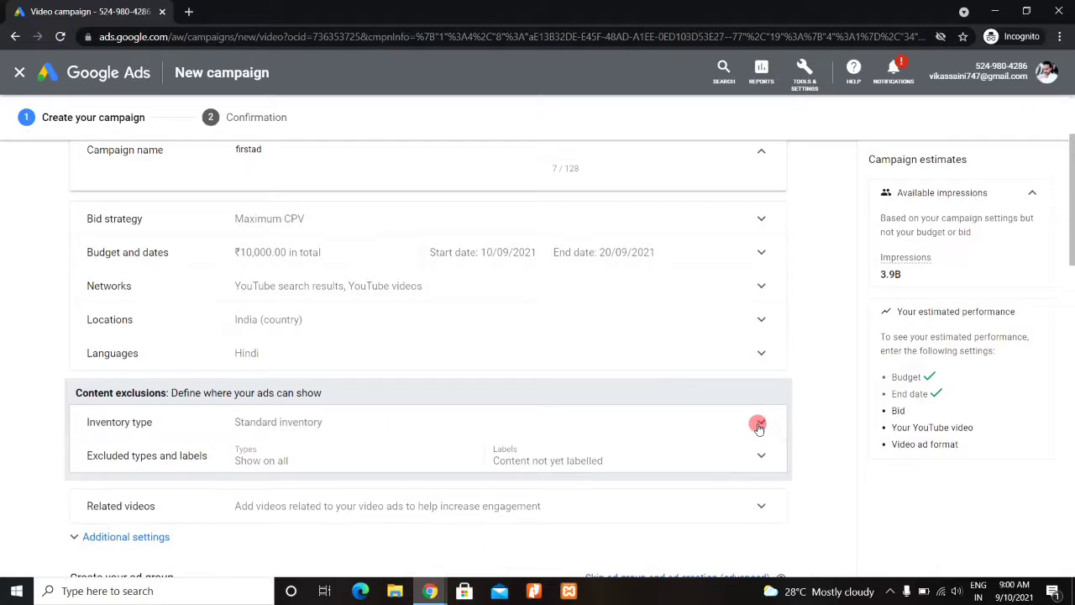
scroll(576, 271, down, 1)
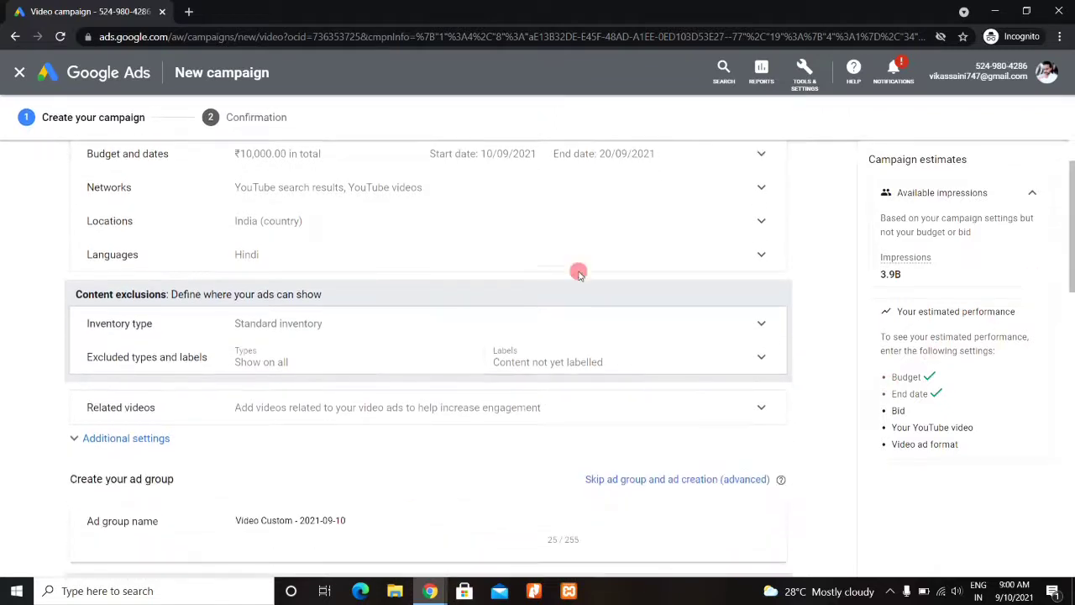
click(392, 366)
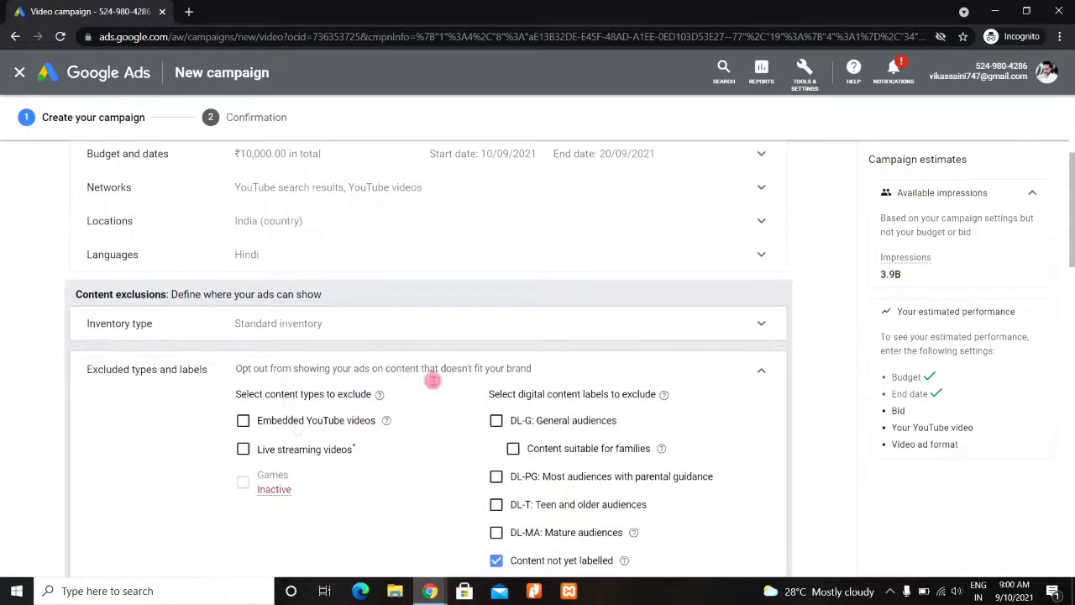
click(284, 424)
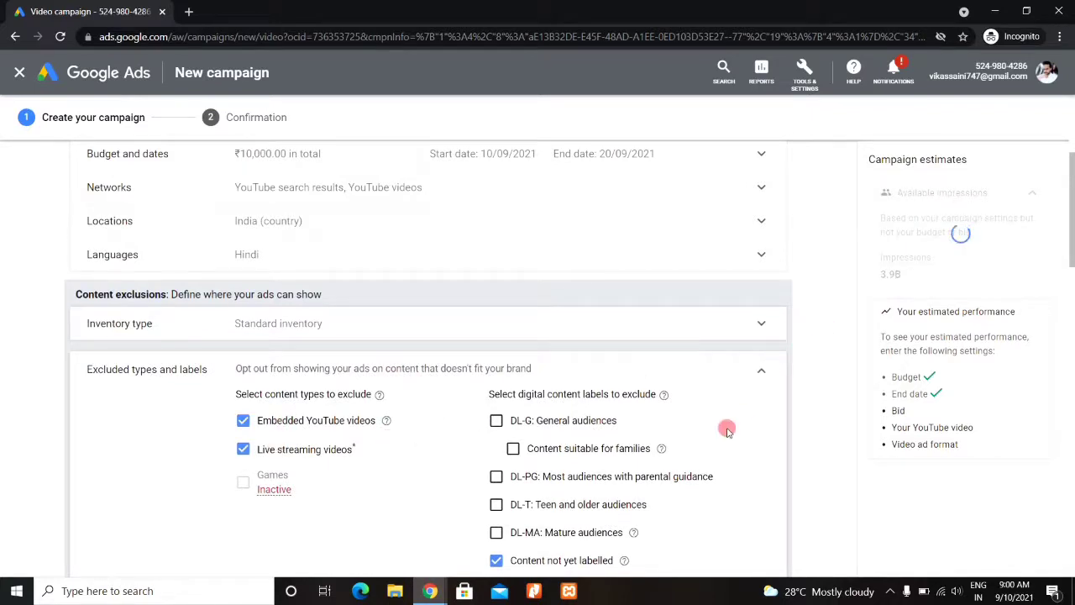
Examine the related videos option of the campaign without adding any videos
drag(1070, 206, 1071, 264)
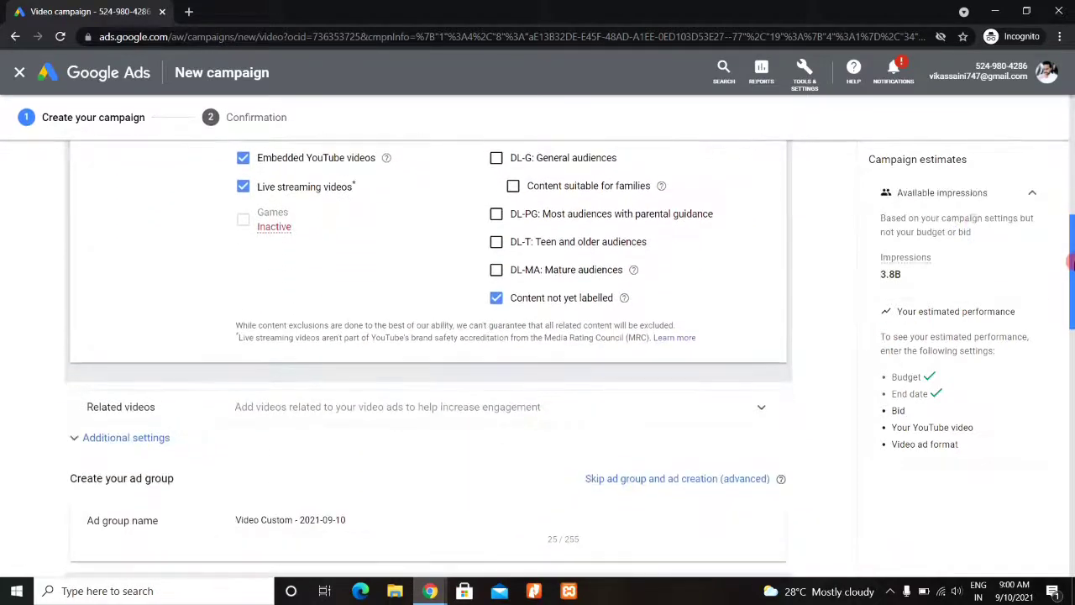
click(363, 409)
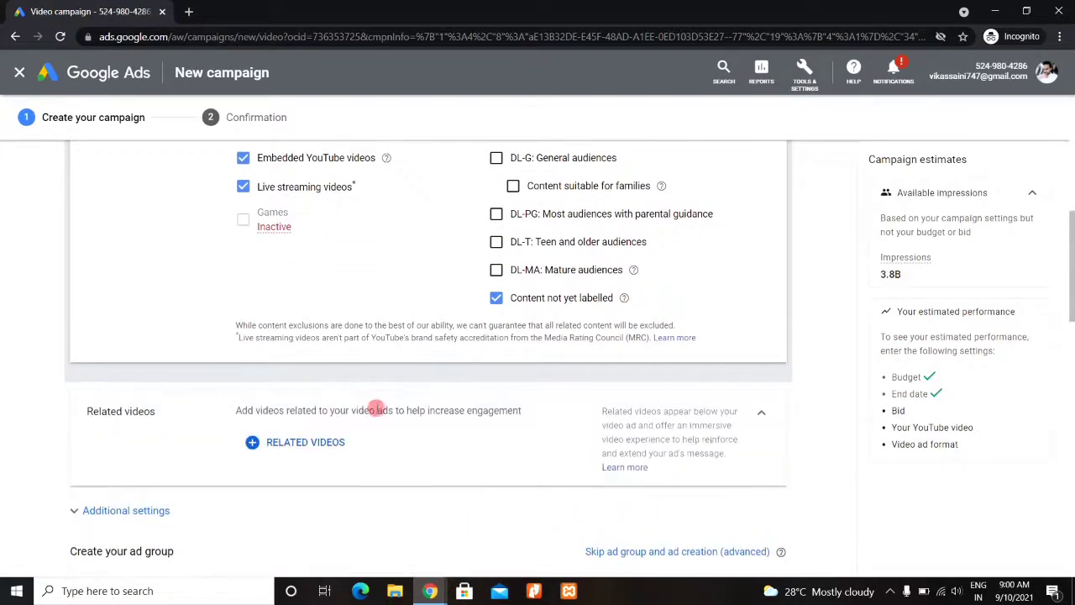
click(759, 411)
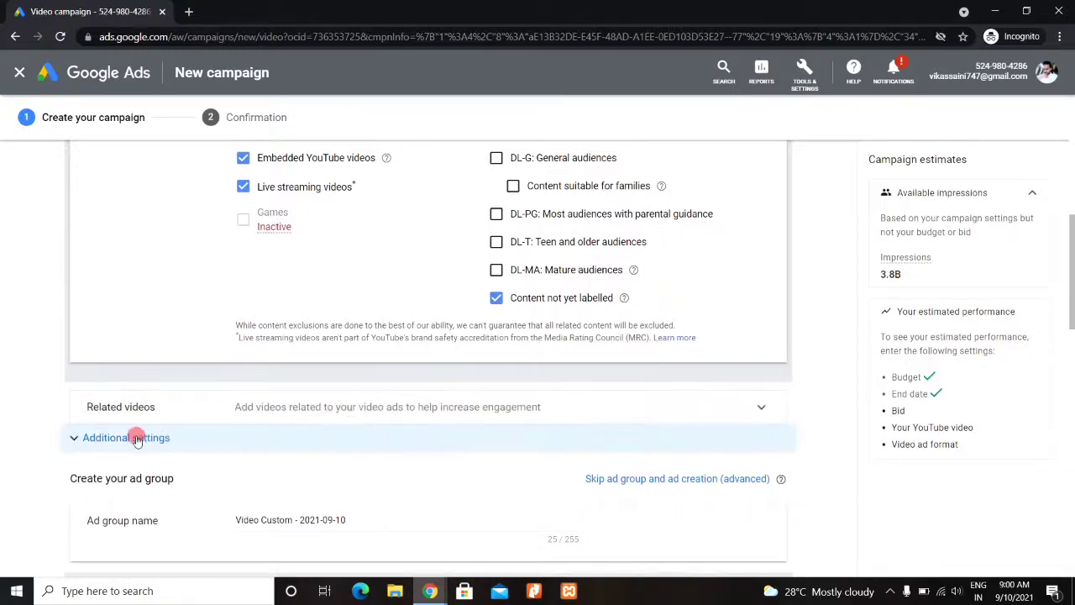
Expand the campaign's additional settings and keep the account-level setting for conversions
click(135, 440)
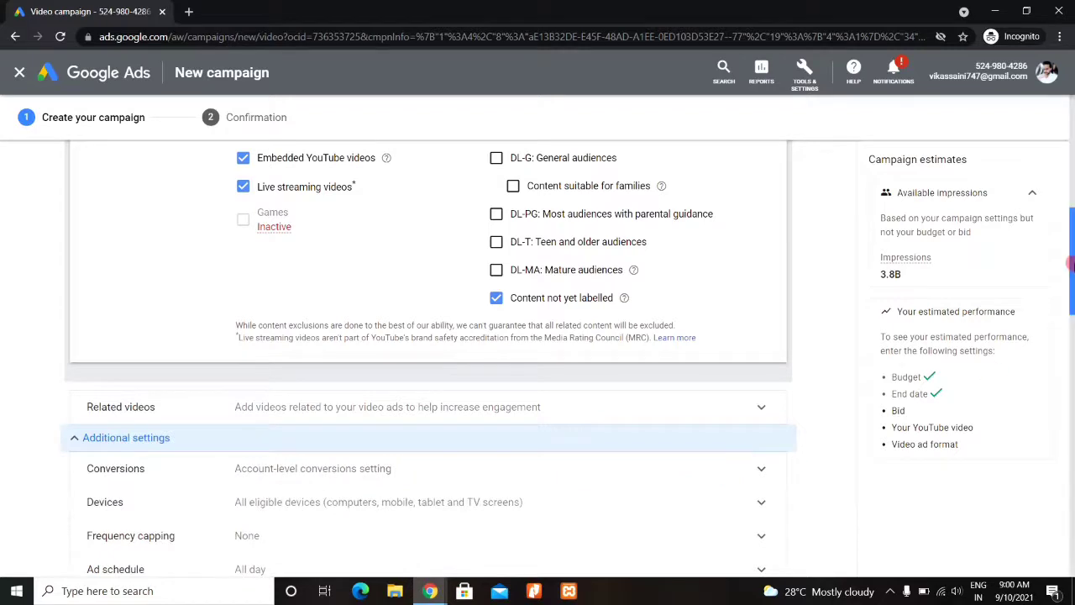
scroll(744, 291, down, 3)
click(734, 252)
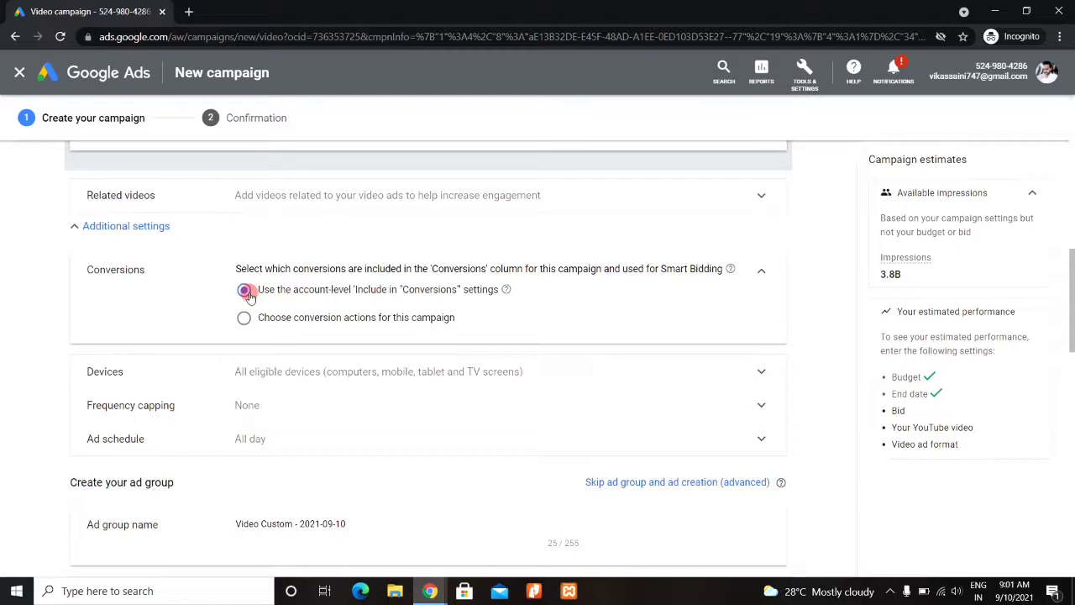
click(757, 273)
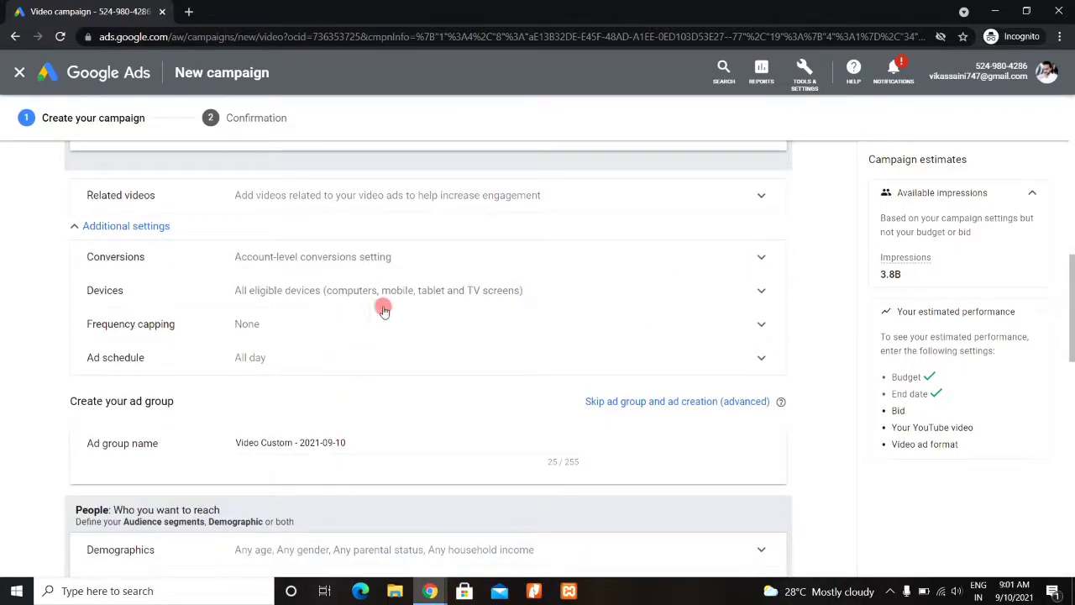
Set specific device targeting to mobile phones only, excluding computers, tablets and TV screens
click(618, 291)
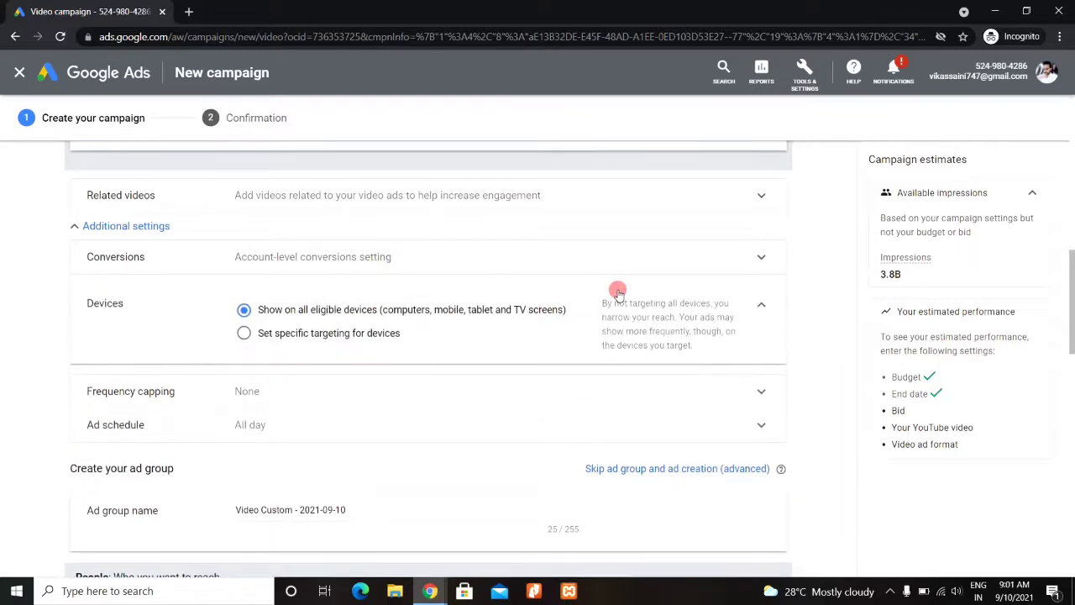
click(336, 334)
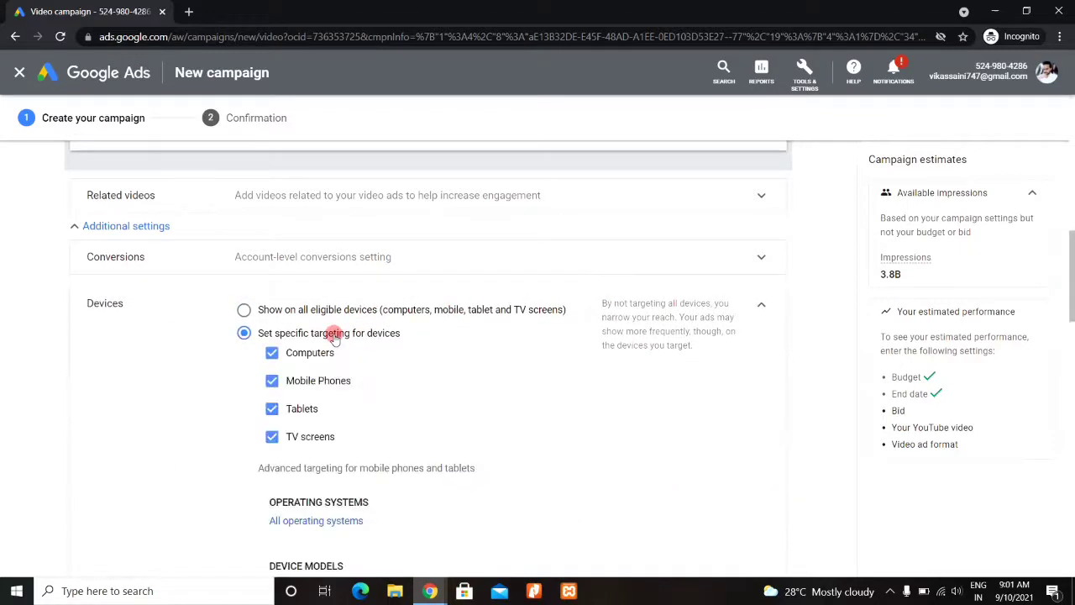
mouse_move(1070, 296)
mouse_down()
mouse_move(1071, 340)
mouse_move(1070, 286)
mouse_move(1071, 309)
mouse_up()
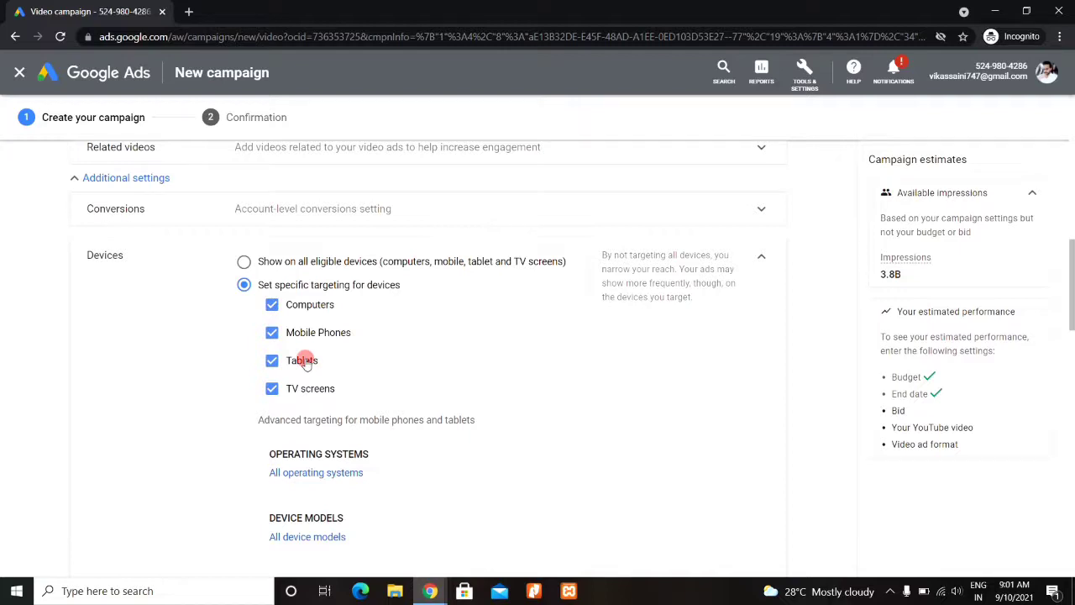
click(273, 307)
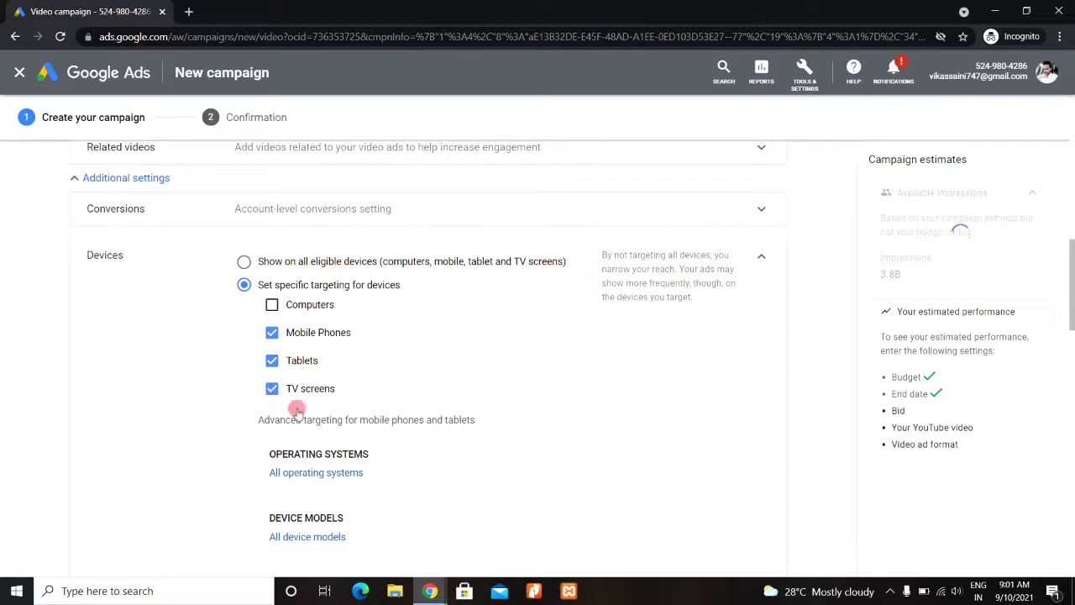
click(272, 388)
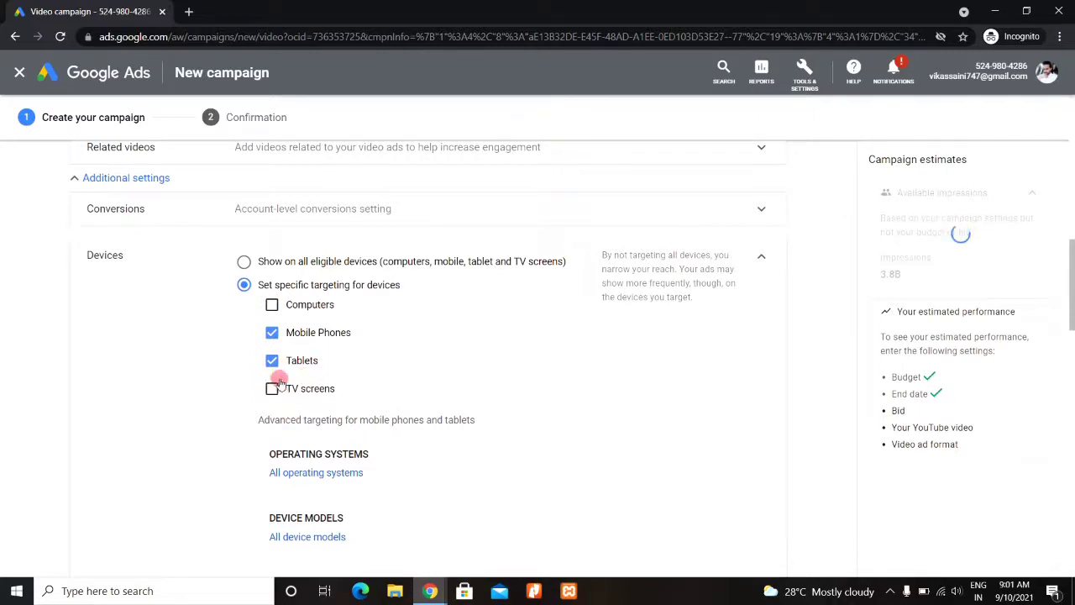
click(273, 362)
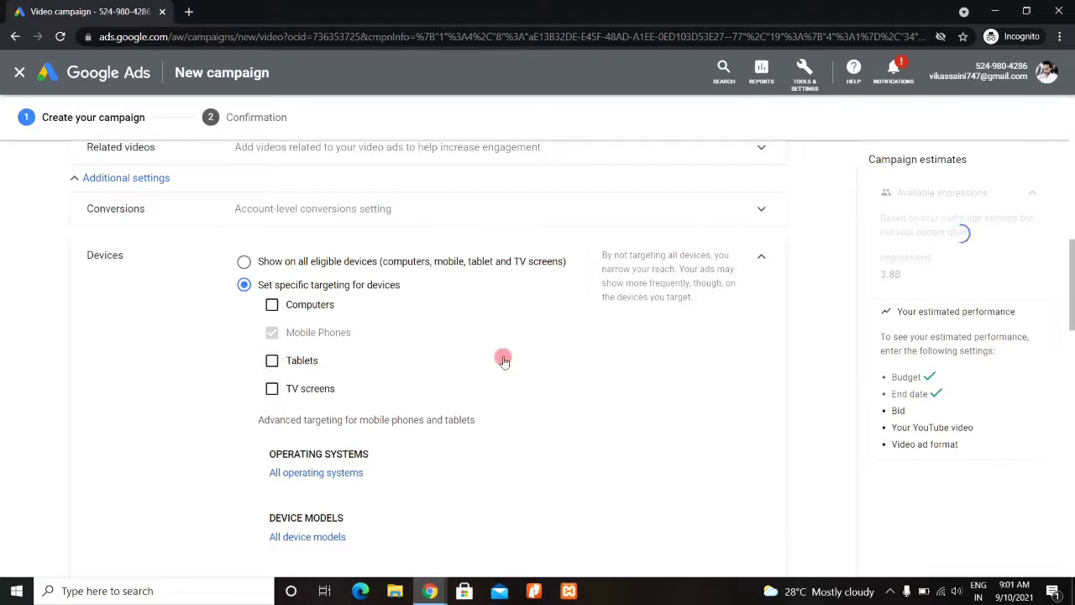
click(761, 255)
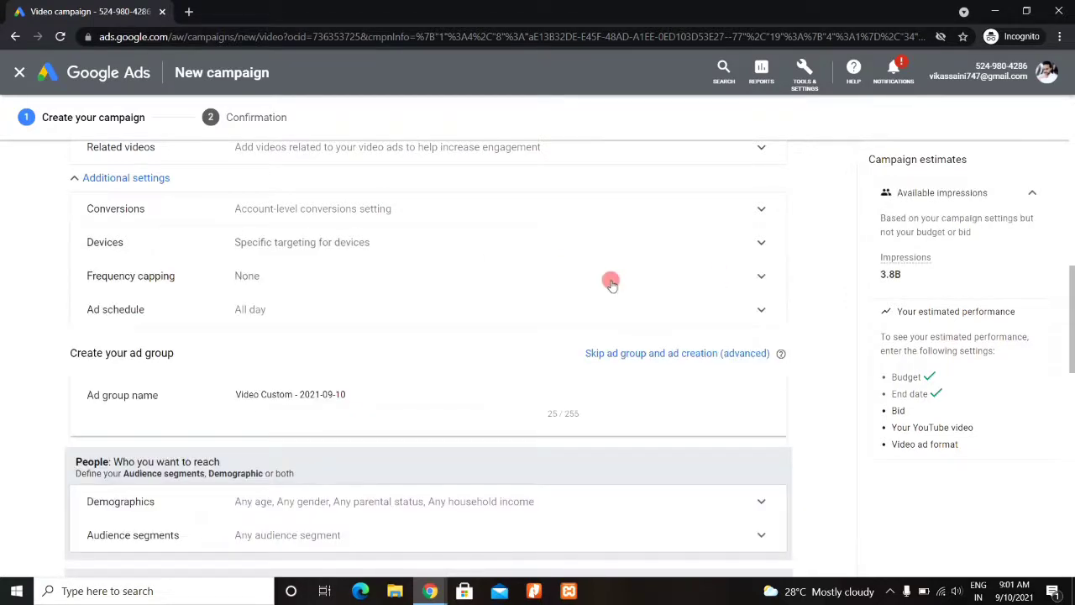
Cap the campaign's frequency at 2 impressions per day and 2 views per day for the same user
click(413, 276)
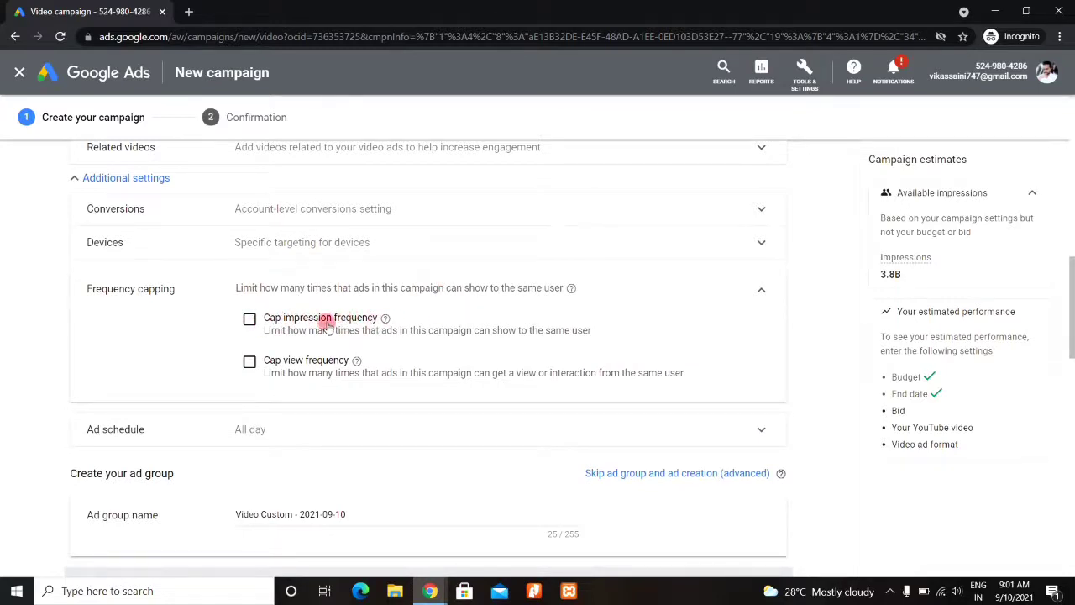
click(250, 319)
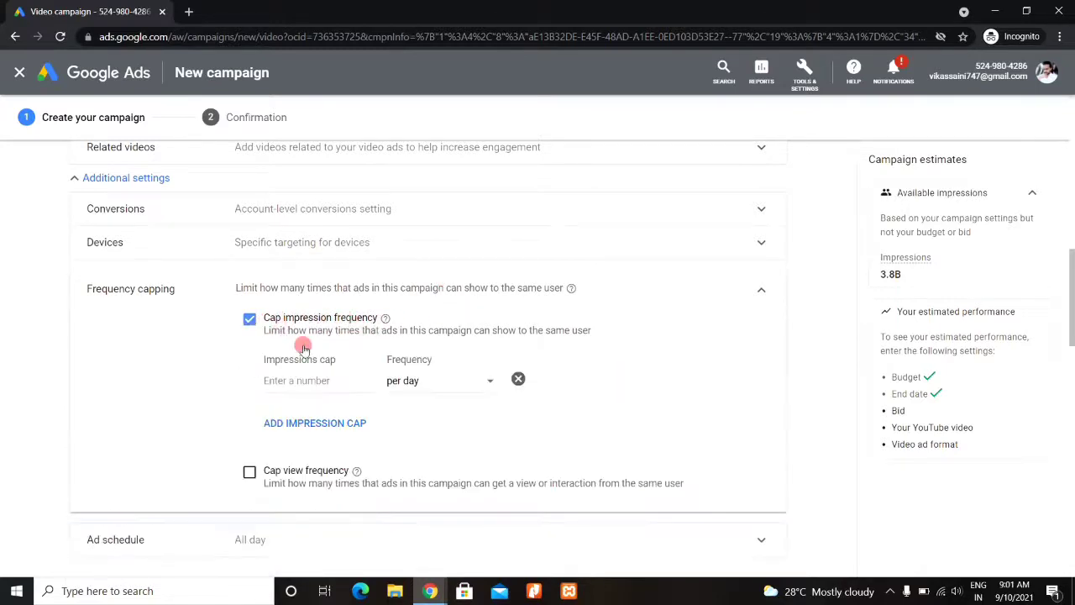
text(2)
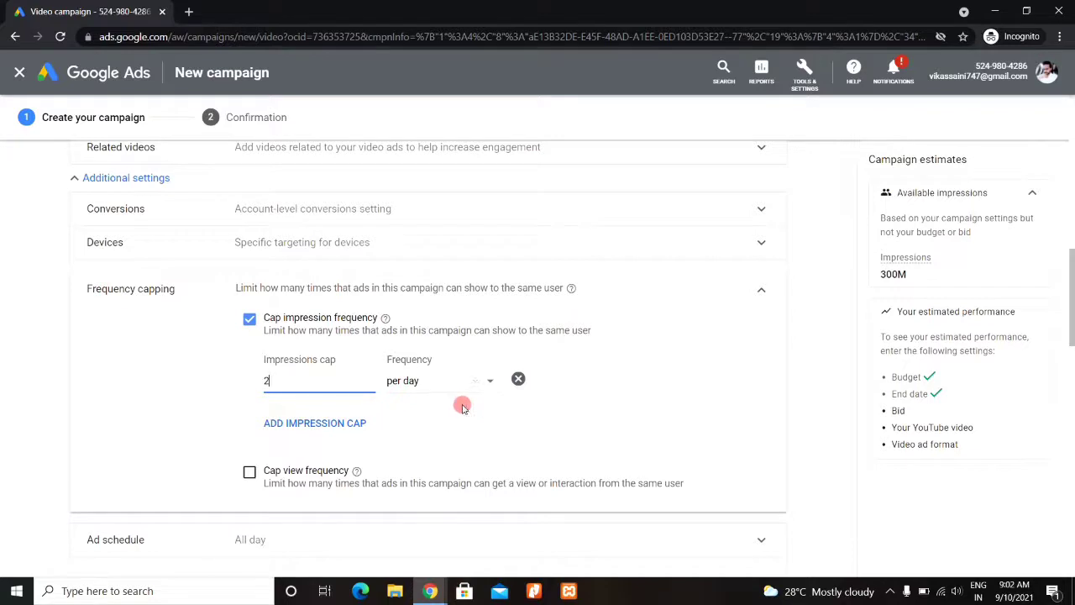
click(249, 475)
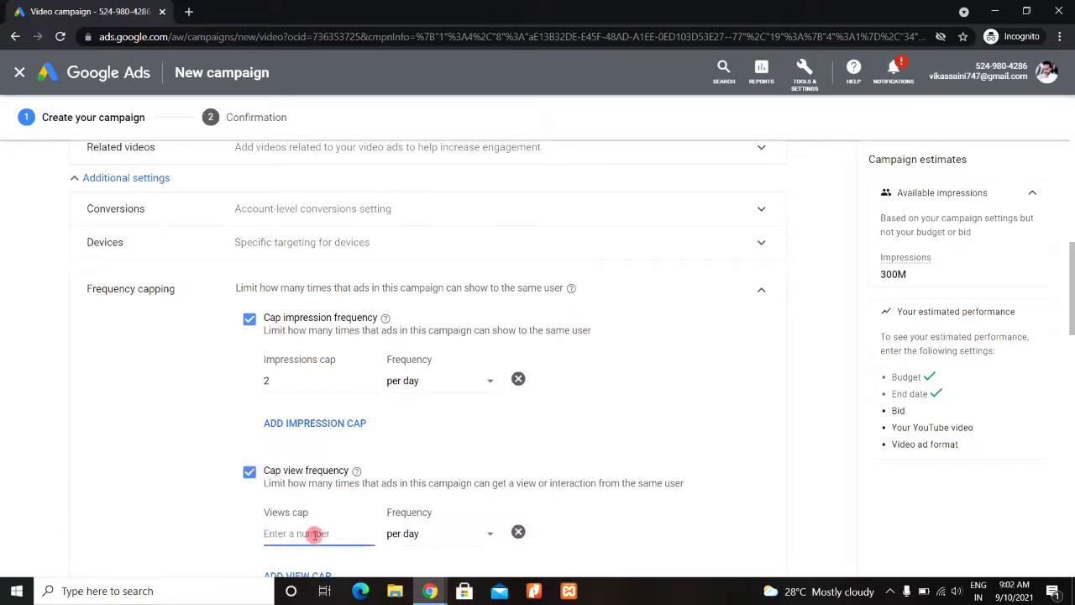
text(2)
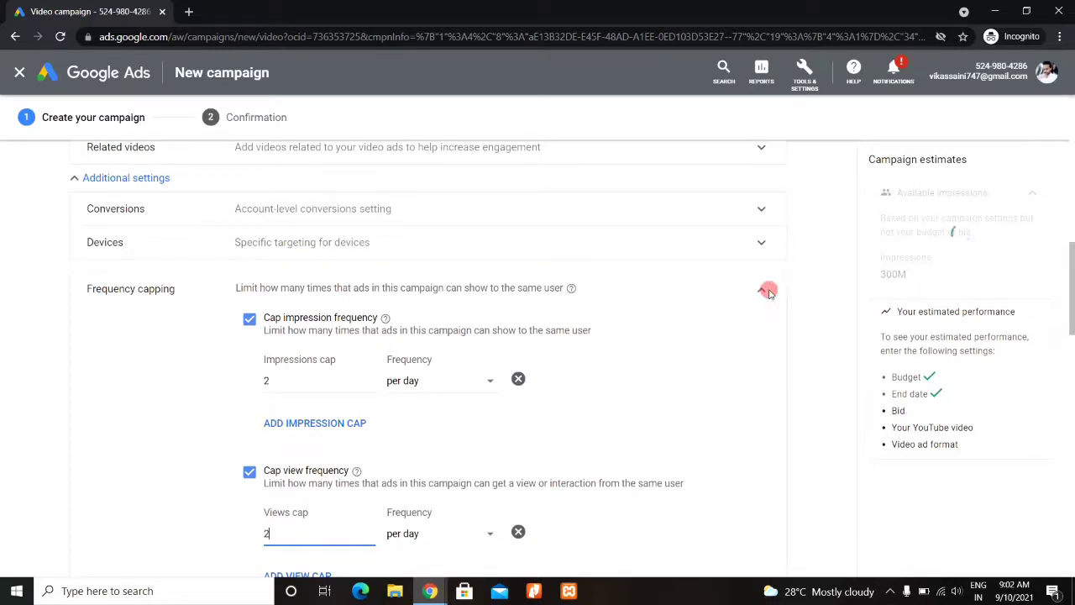
drag(1072, 285, 1071, 316)
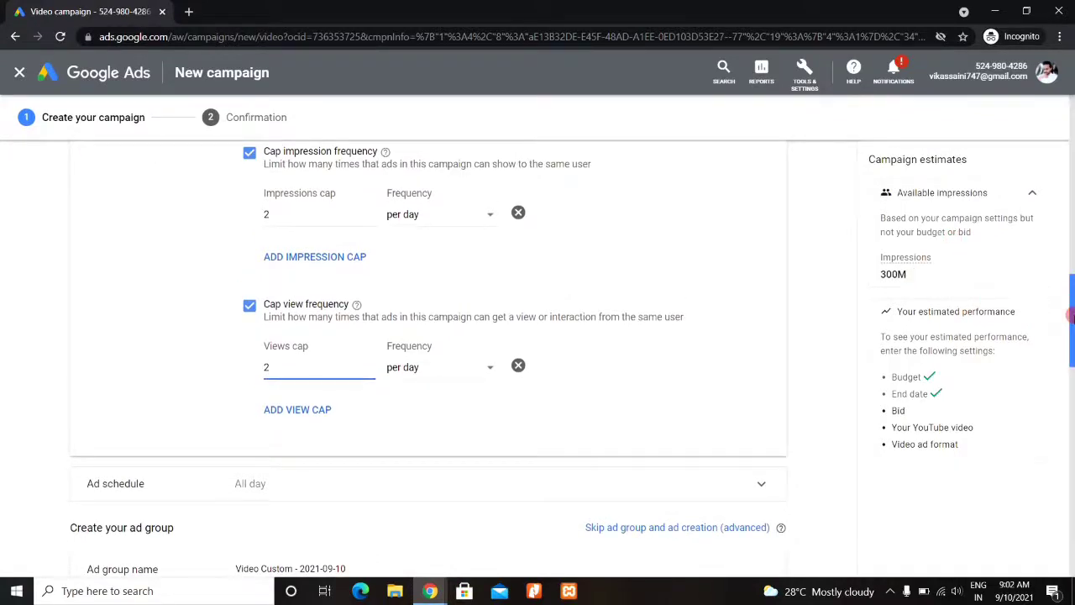
drag(1071, 313, 1072, 300)
click(765, 211)
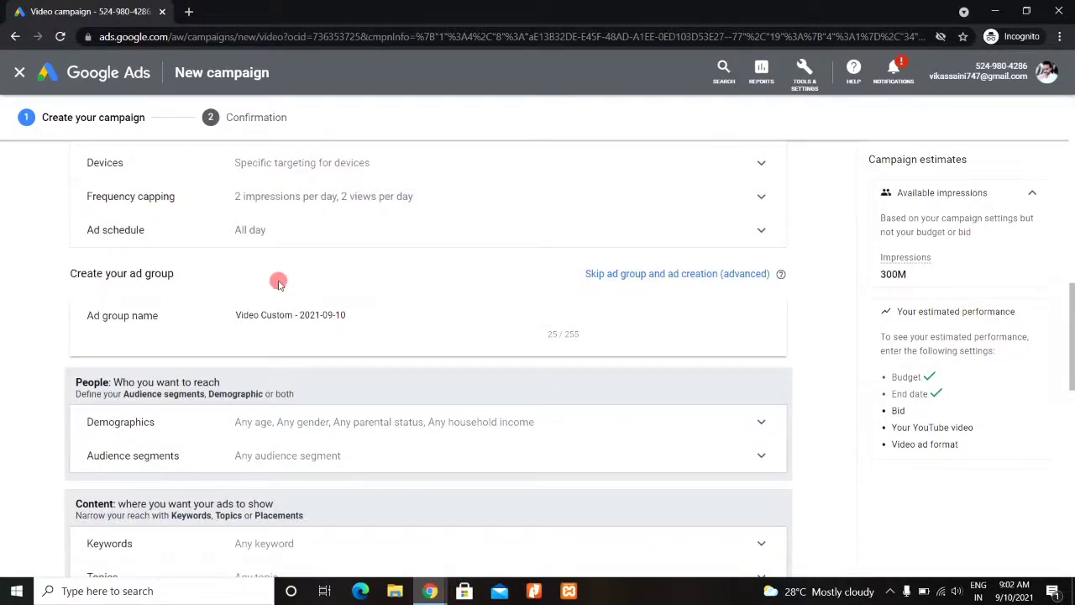
Rename the ad group as firstad1
drag(356, 314, 221, 312)
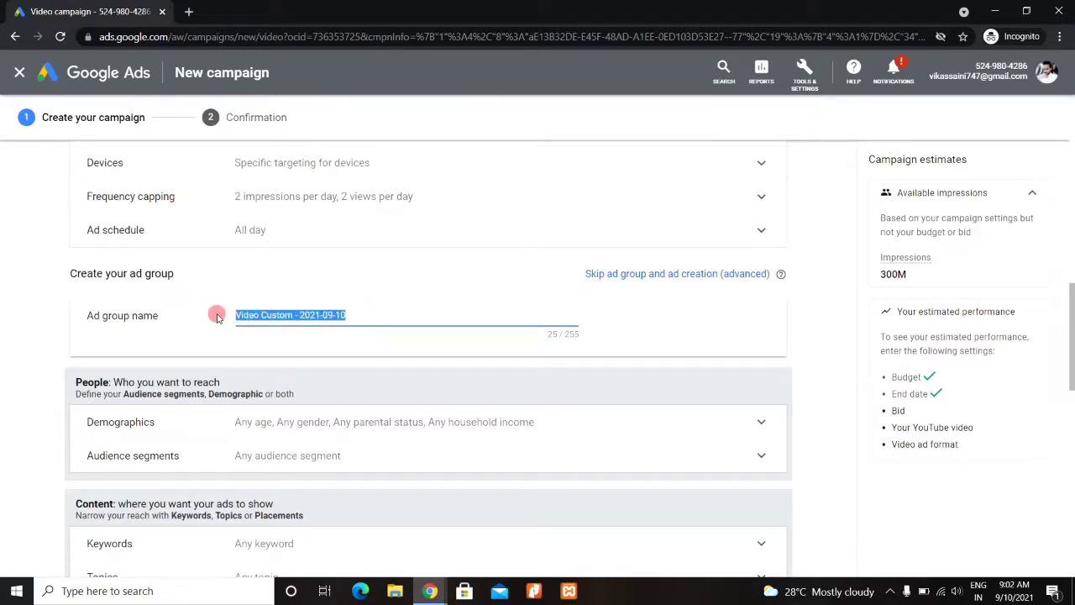
text(firstad1)
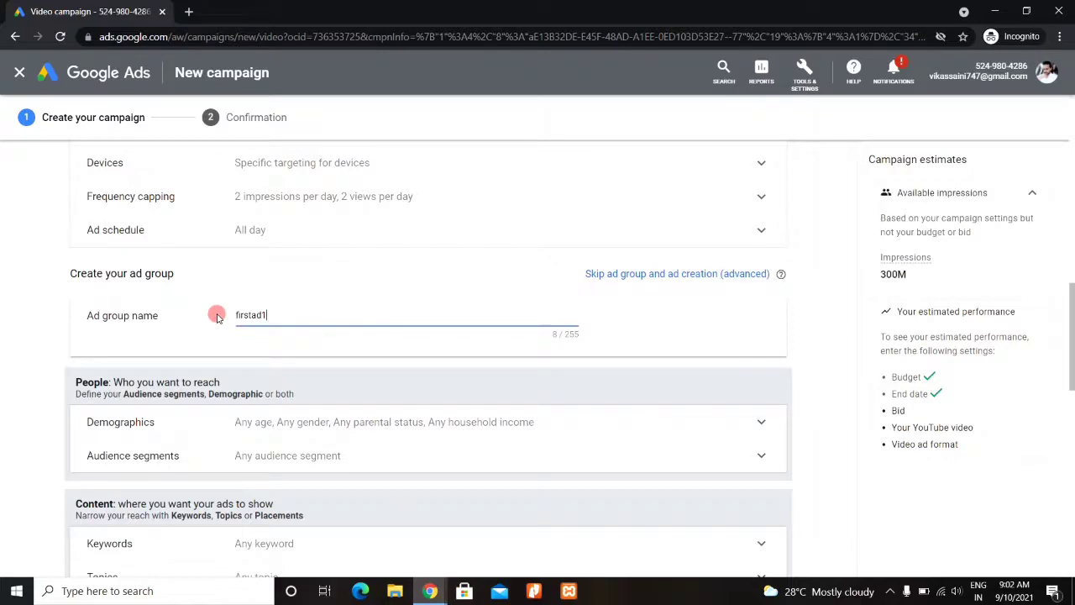
Exclude the Unknown category from the gender, age, parental status and household income targeting in the ad group's demographics
scroll(765, 391, down, 1)
click(762, 383)
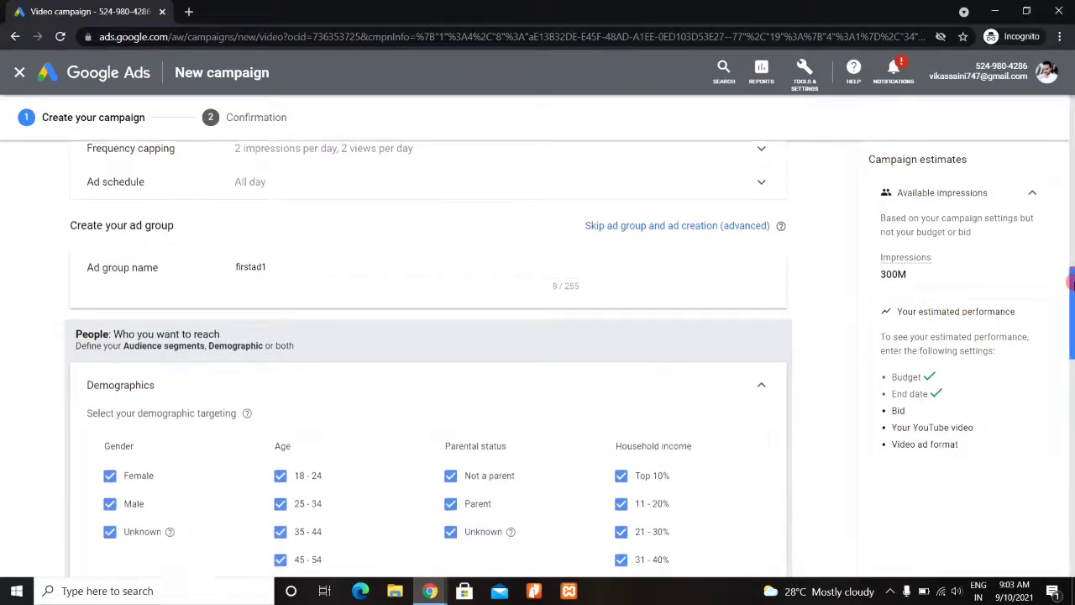
drag(1069, 274, 950, 311)
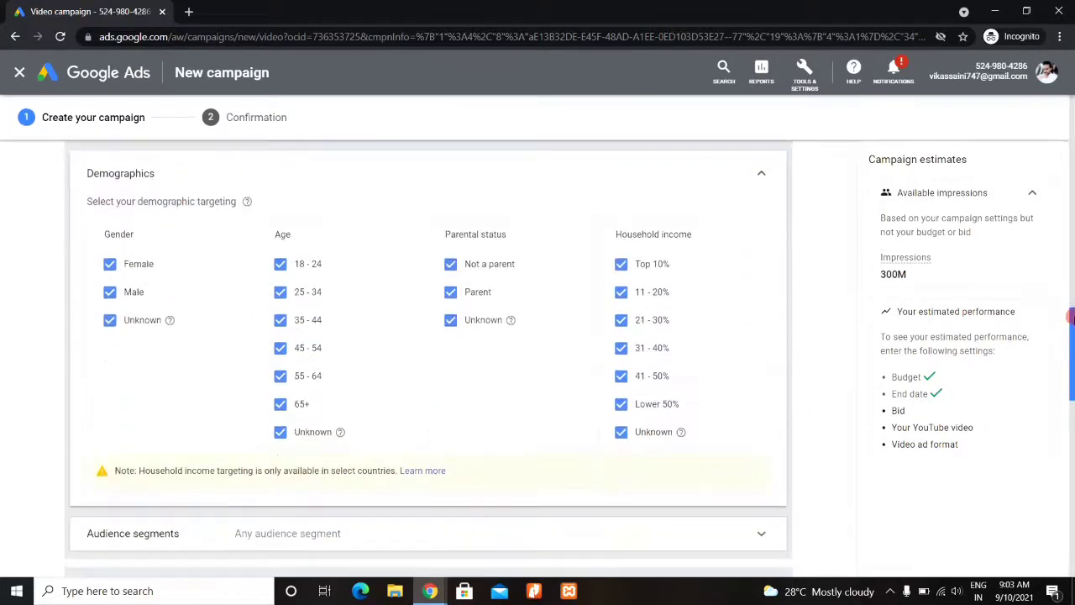
click(620, 433)
click(453, 323)
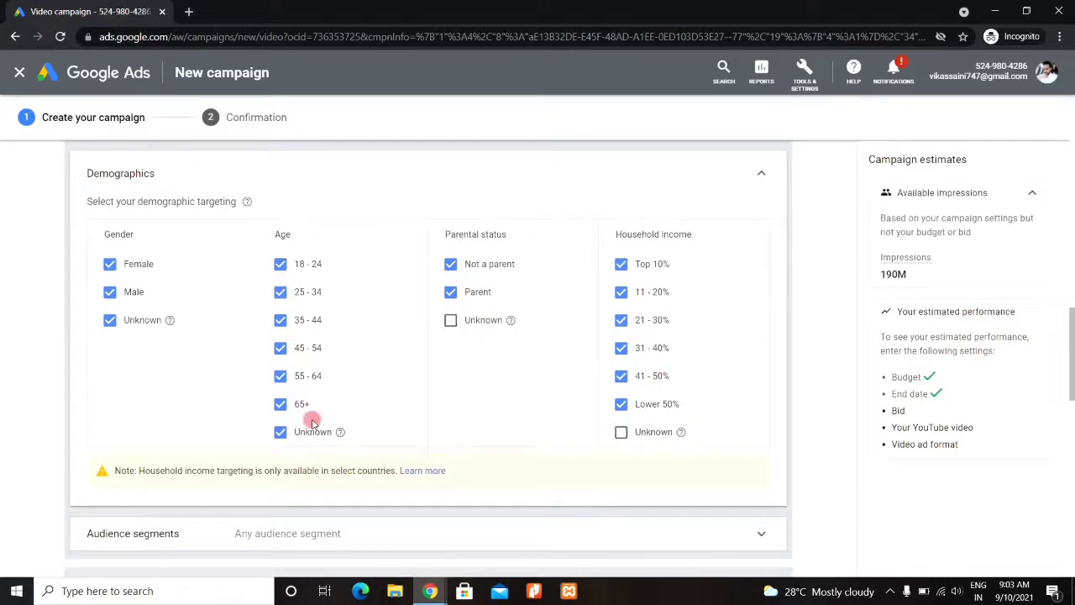
click(283, 432)
click(110, 319)
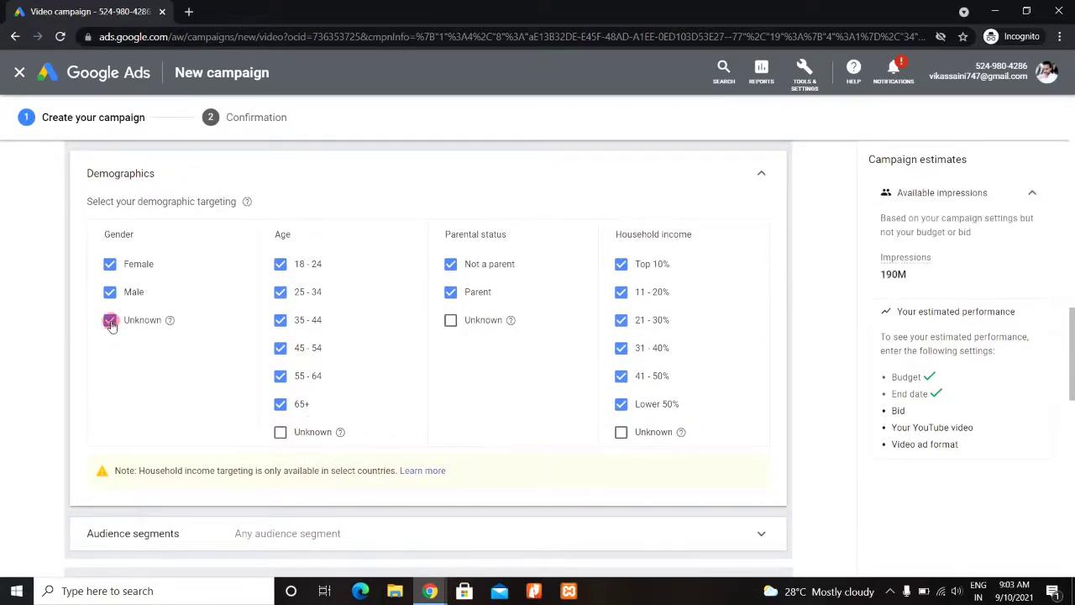
Limit the age targeting to 18 - 24, 25 - 34 and 35 - 44 by excluding the older age groups
click(285, 407)
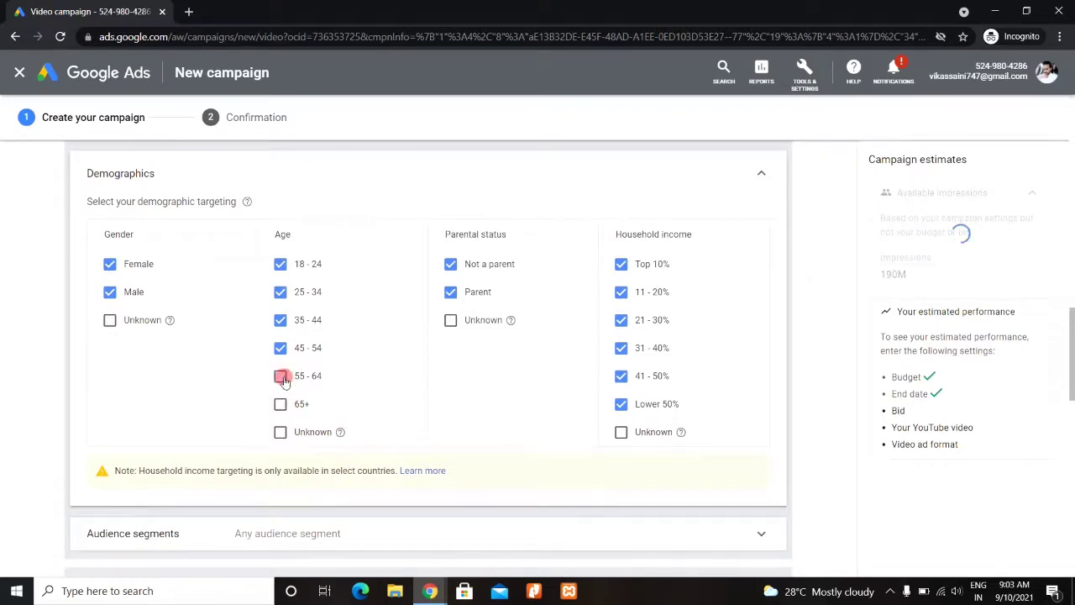
click(281, 350)
click(318, 323)
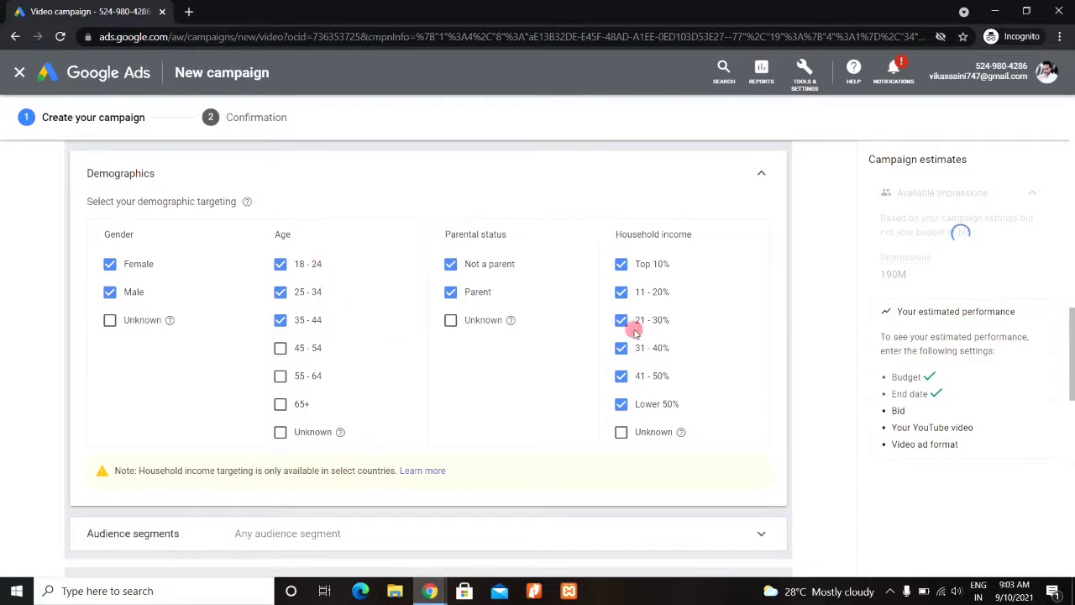
Examine the keywords, topics and placements options that define where the ads can show
scroll(1071, 327, down, 2)
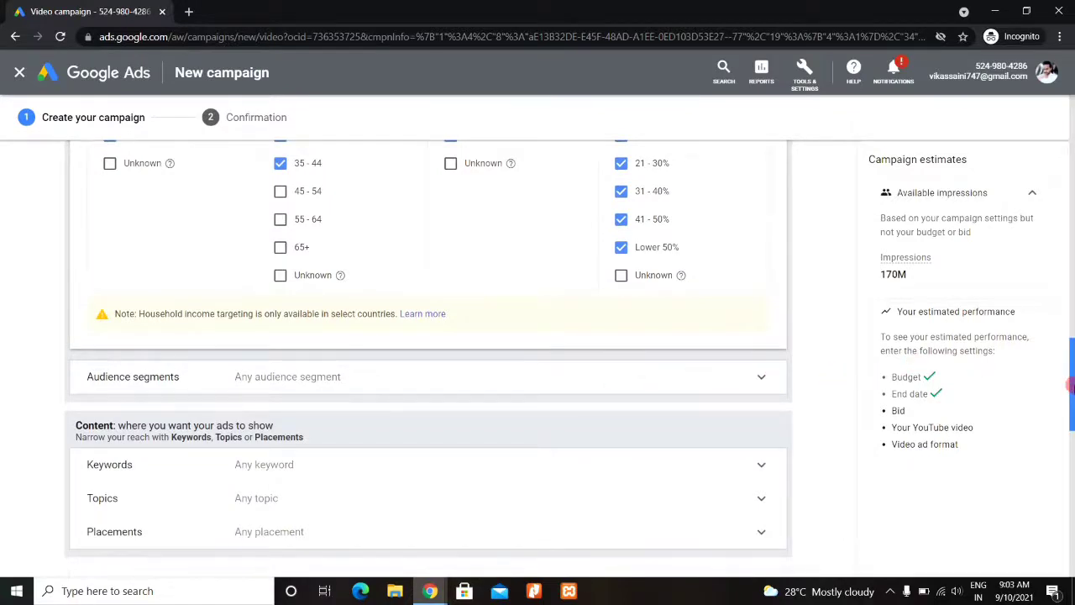
scroll(1069, 378, down, 3)
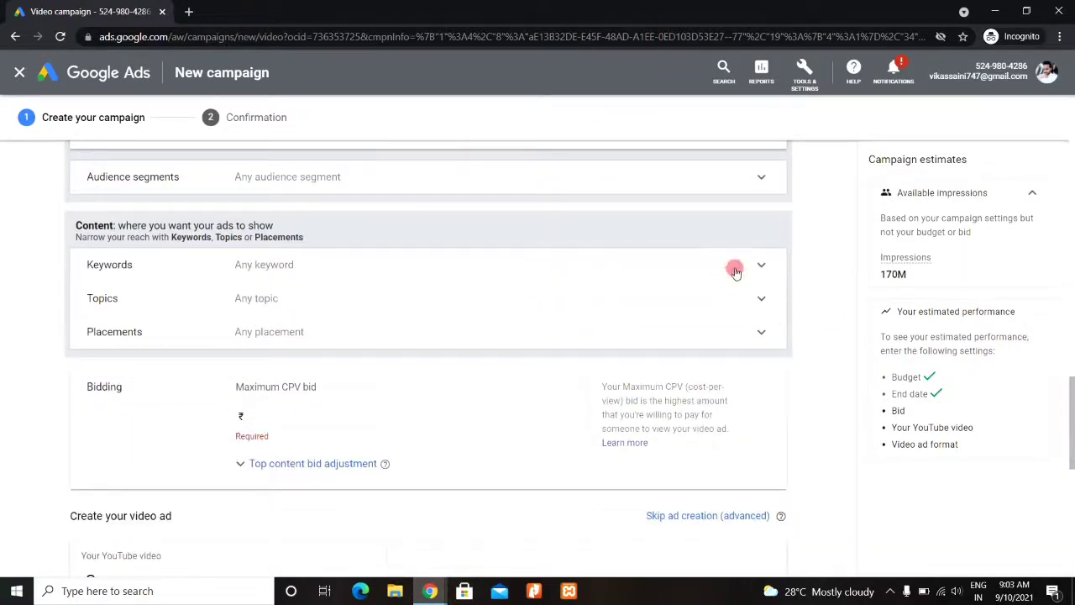
click(728, 265)
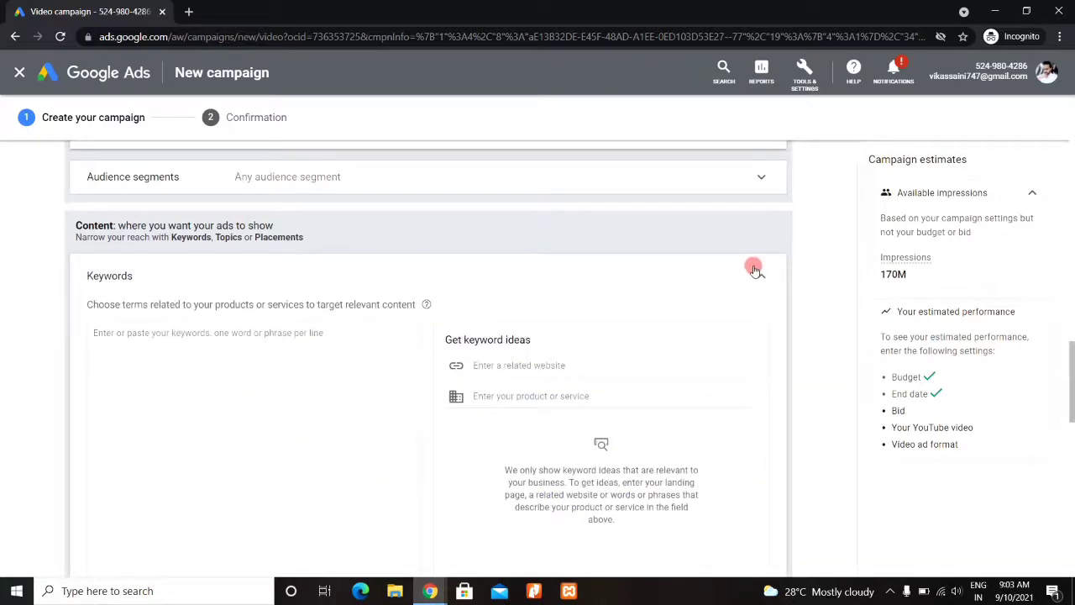
click(759, 273)
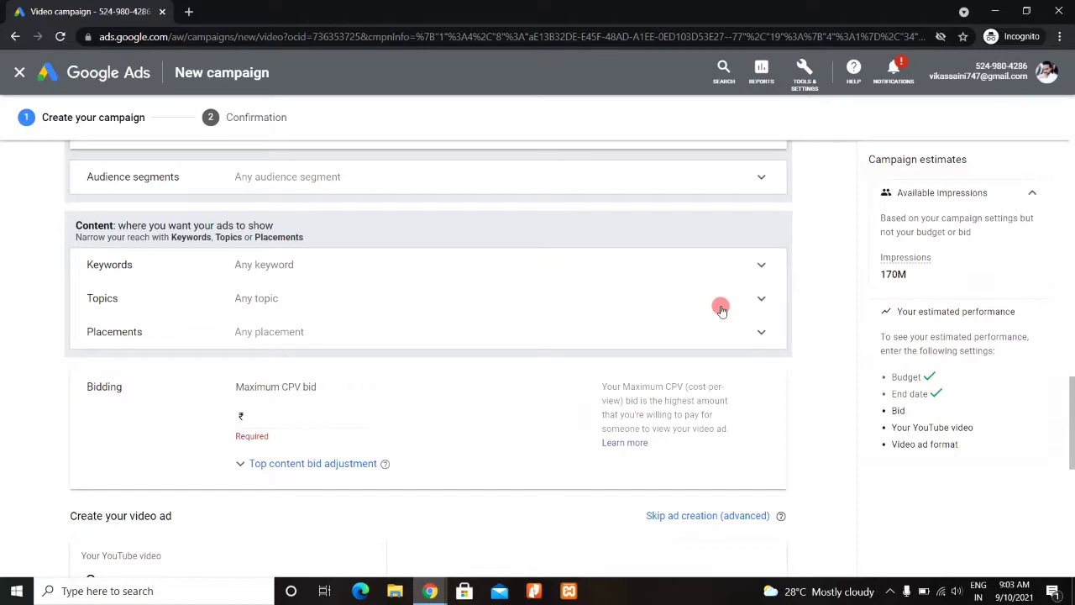
click(763, 301)
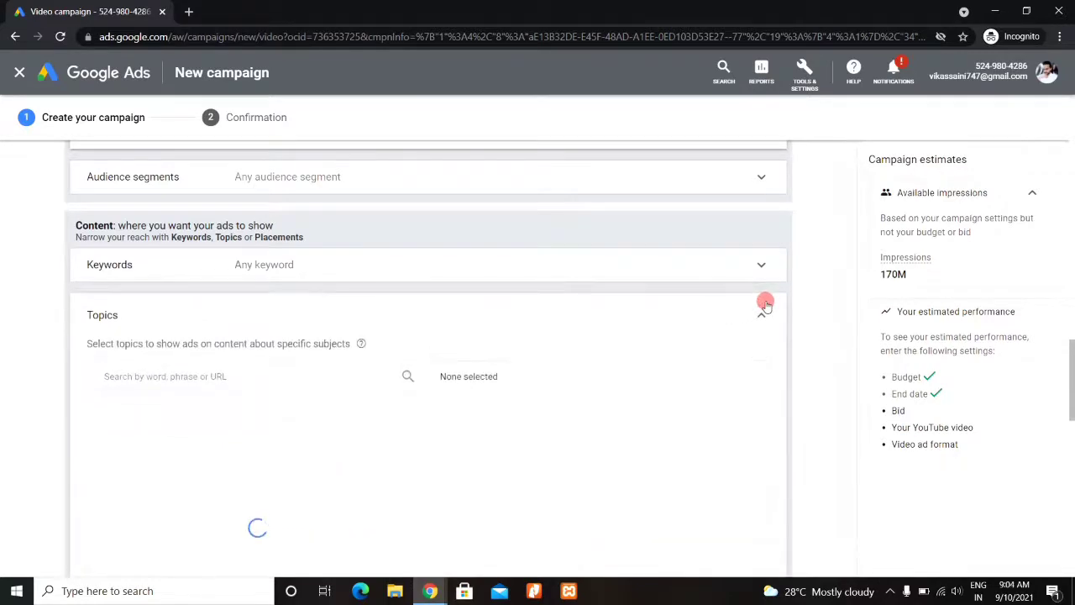
click(760, 308)
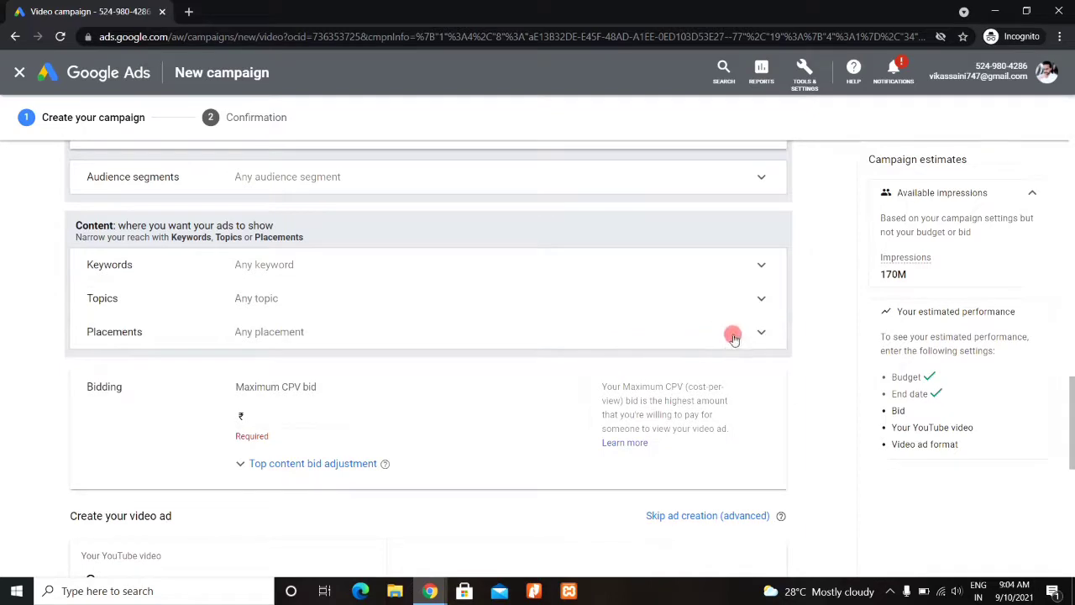
click(733, 335)
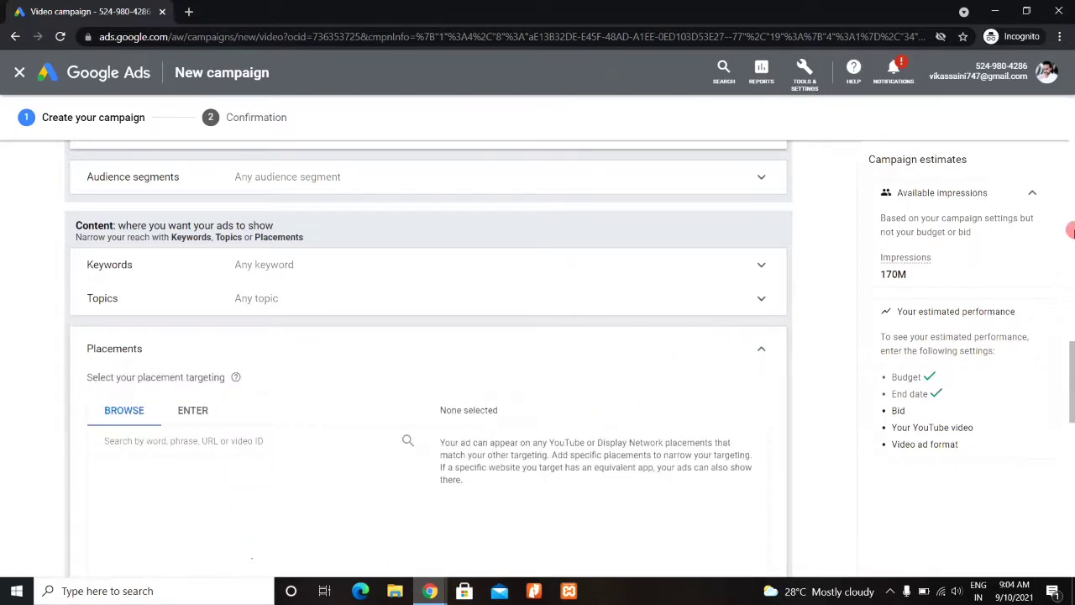
Search the placements for "technical yogi" and add the Technical Yogi YouTube channel to the placement targeting
mouse_move(1071, 389)
mouse_down()
mouse_move(1071, 427)
mouse_move(1070, 404)
mouse_up()
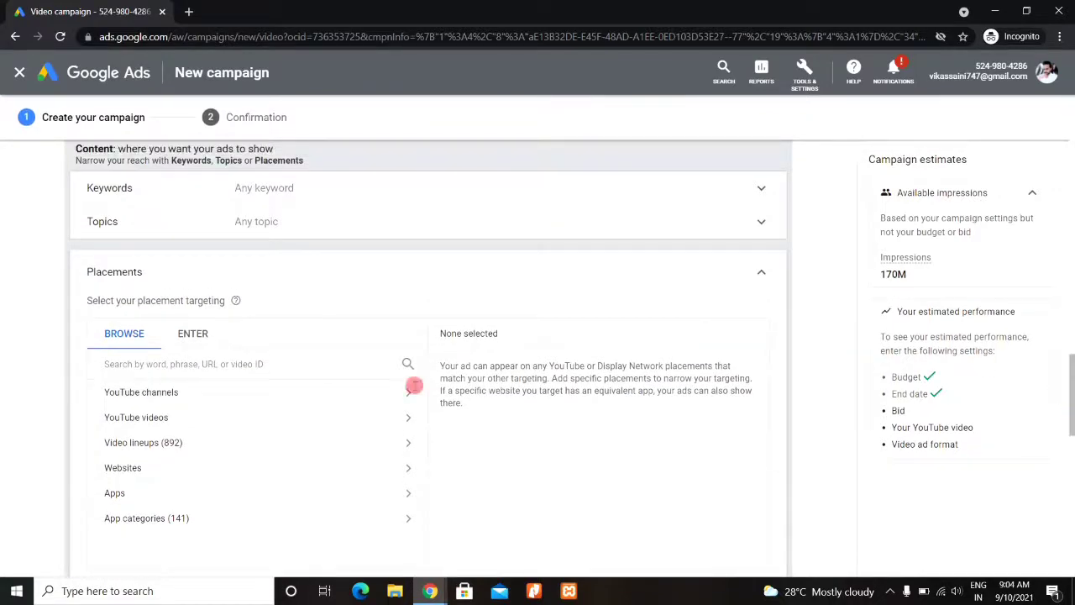
click(148, 360)
text(tecg)
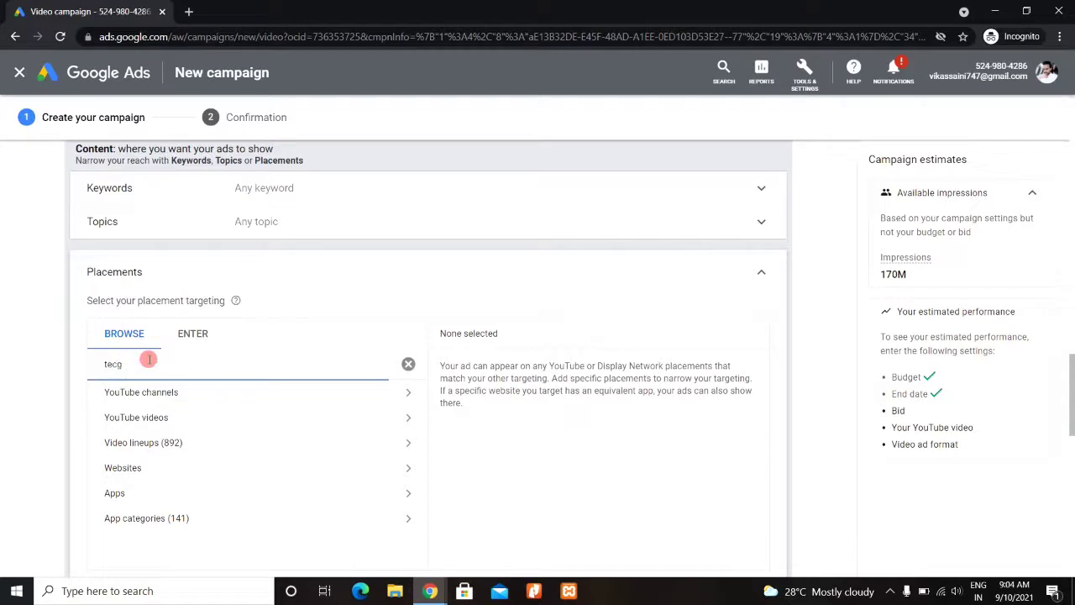
key(BackSpace)
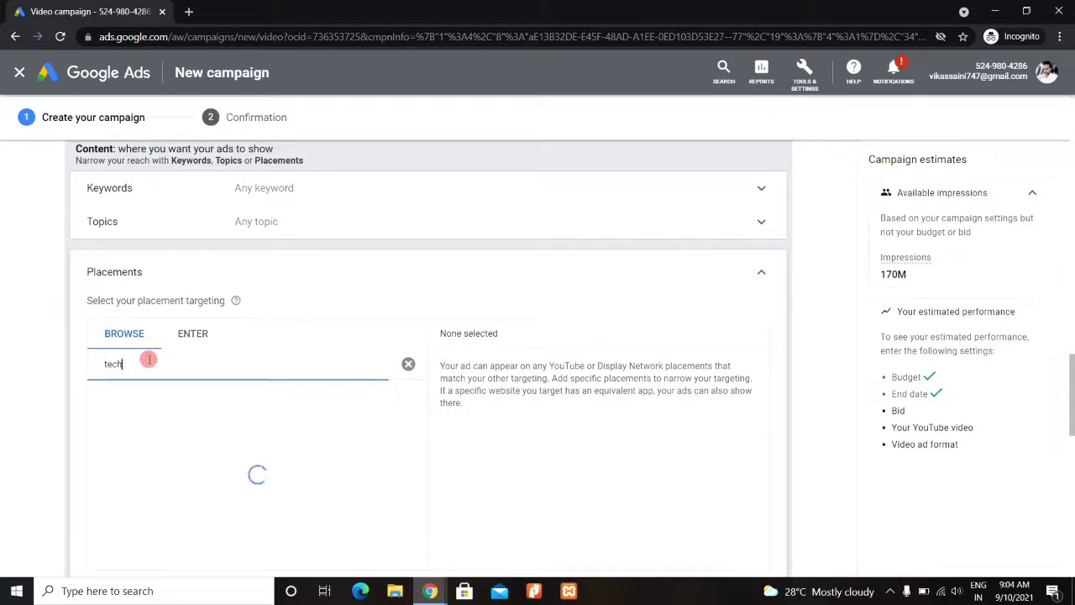
text(hnical yogi)
click(172, 395)
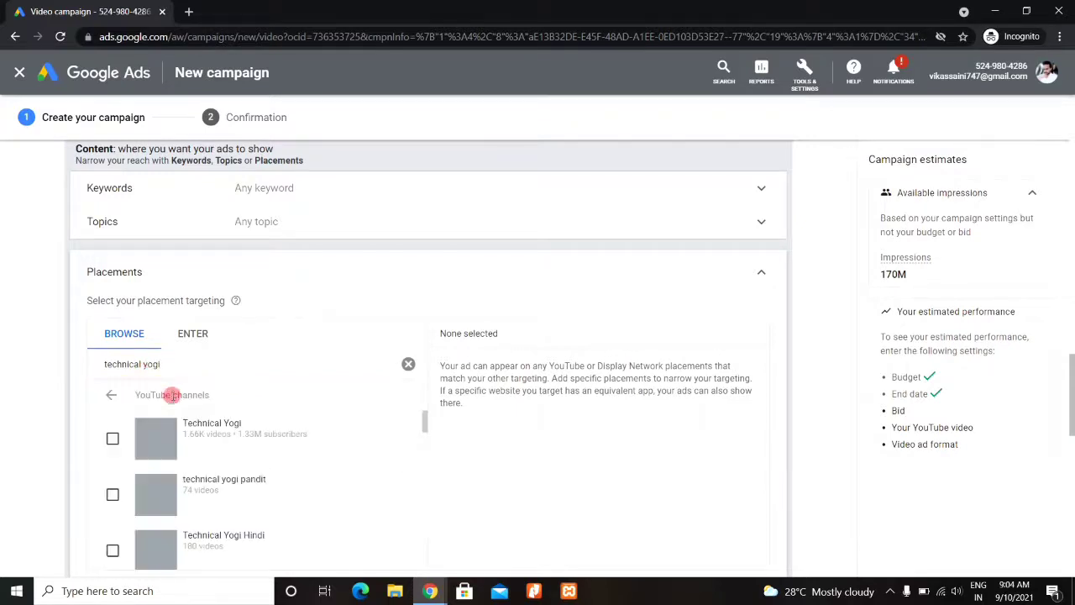
click(113, 440)
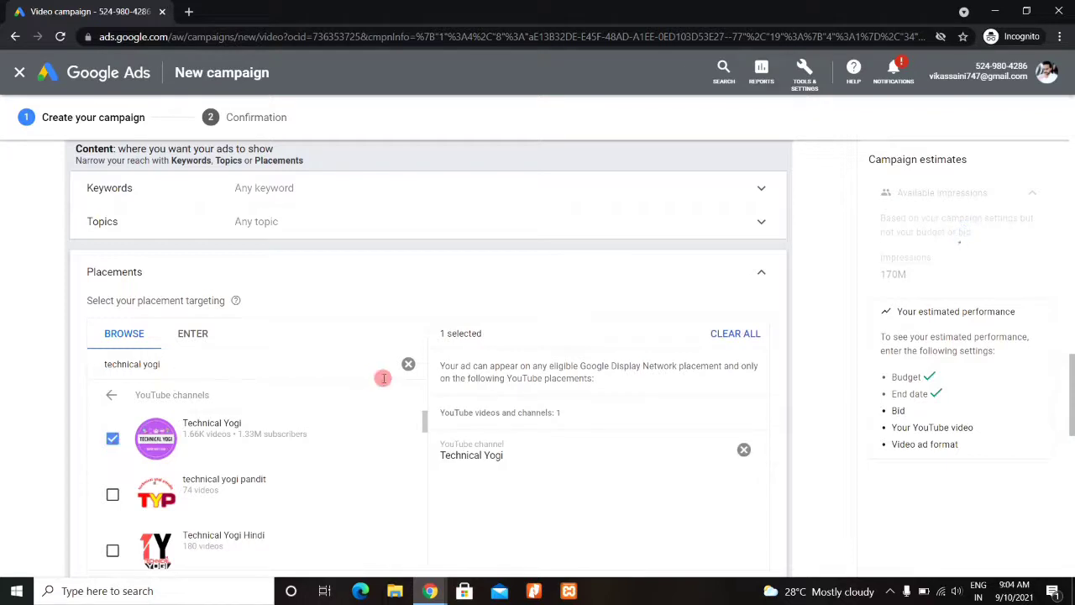
Search the placements for "manoj dey" and add the Manoj Dey YouTube channel as a second placement
click(407, 367)
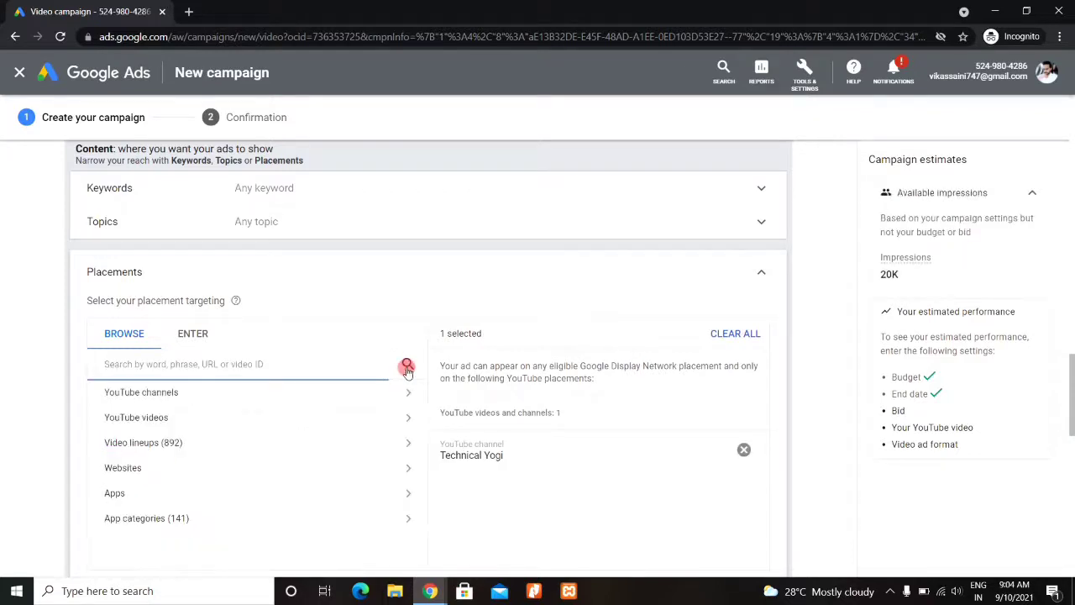
text(manoj dey)
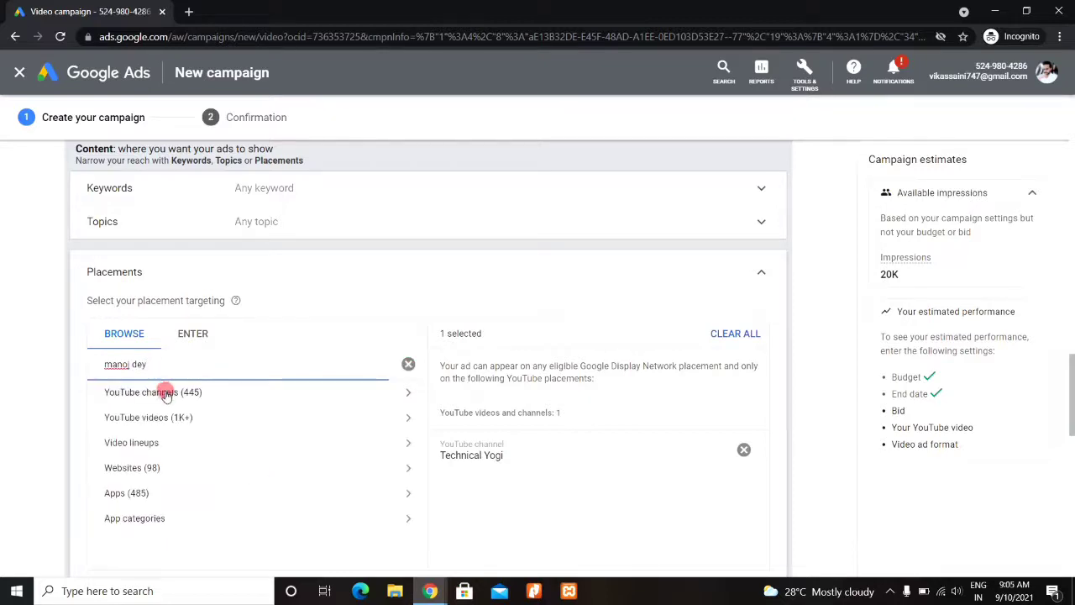
click(166, 393)
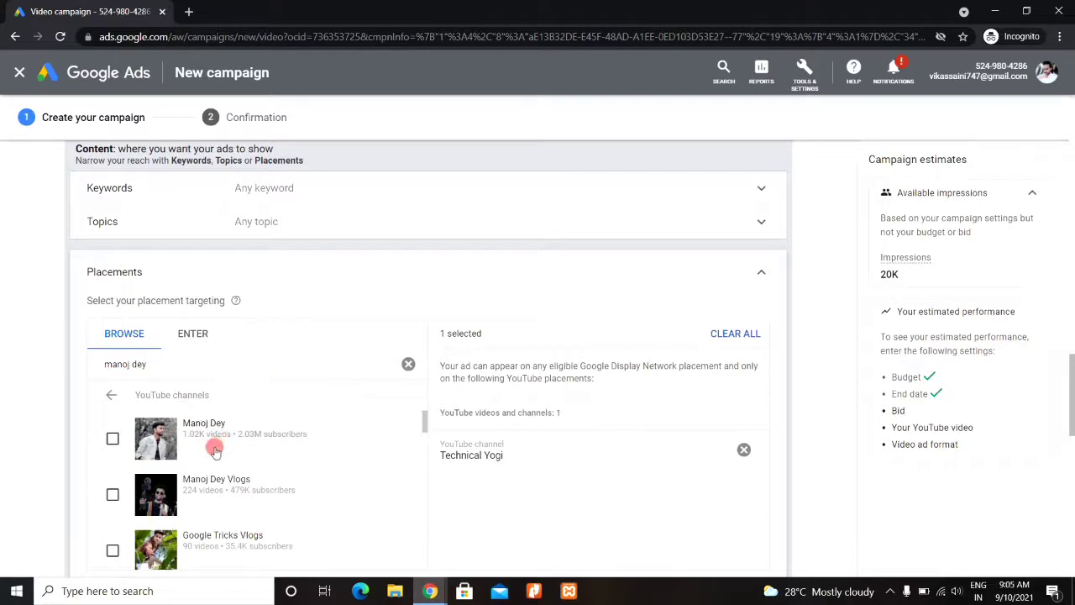
click(215, 451)
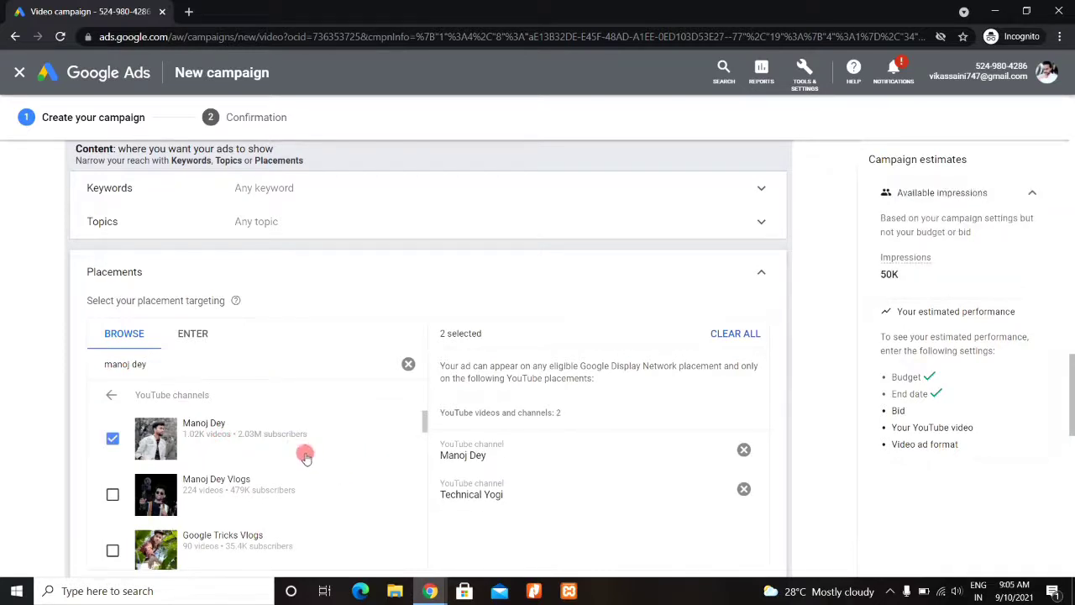
click(407, 363)
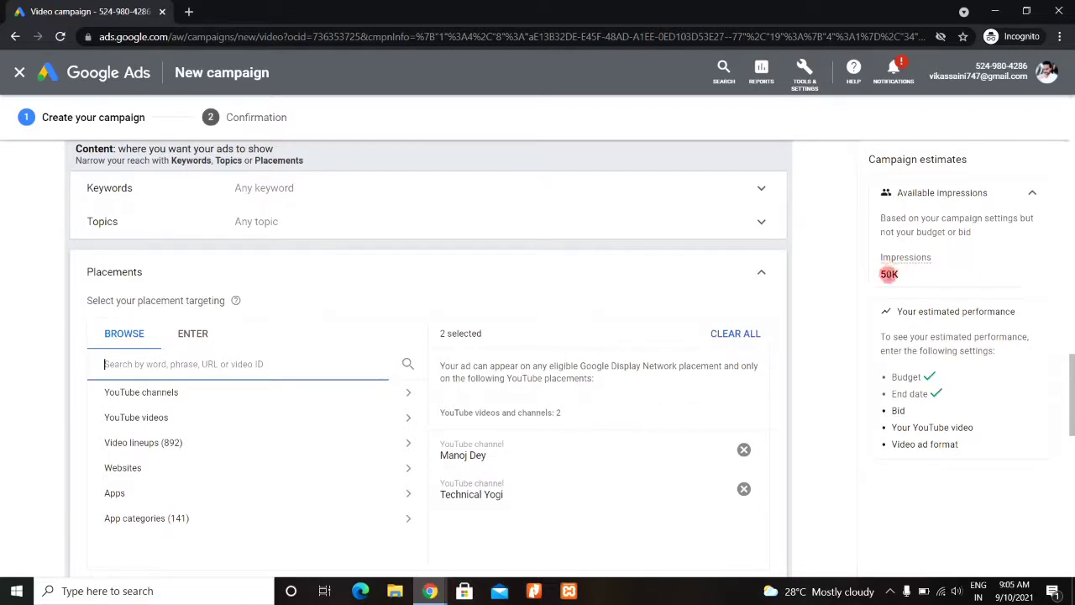
drag(881, 274, 900, 277)
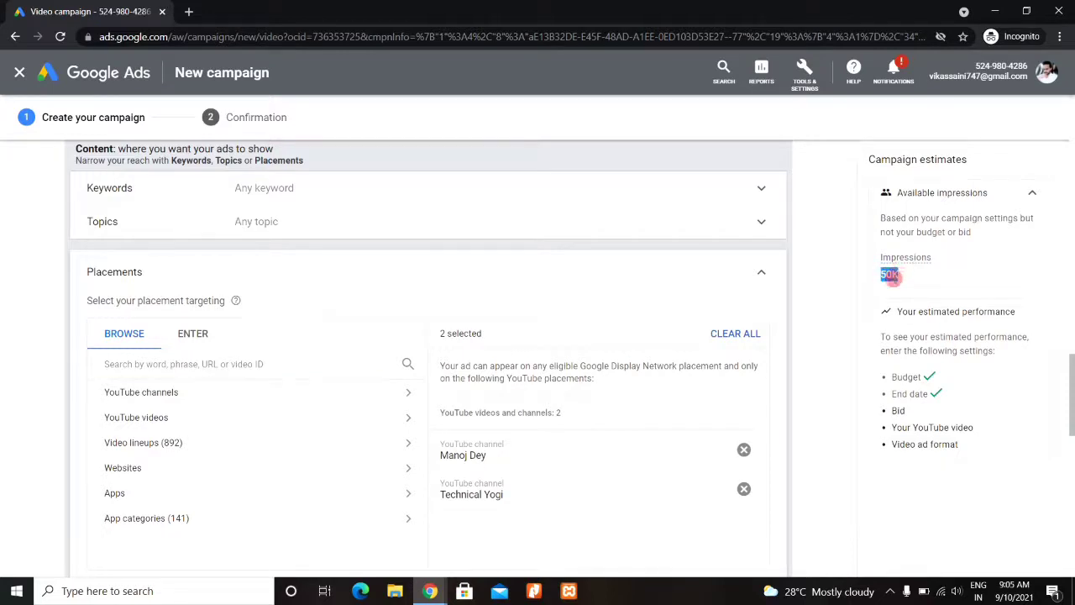
click(761, 271)
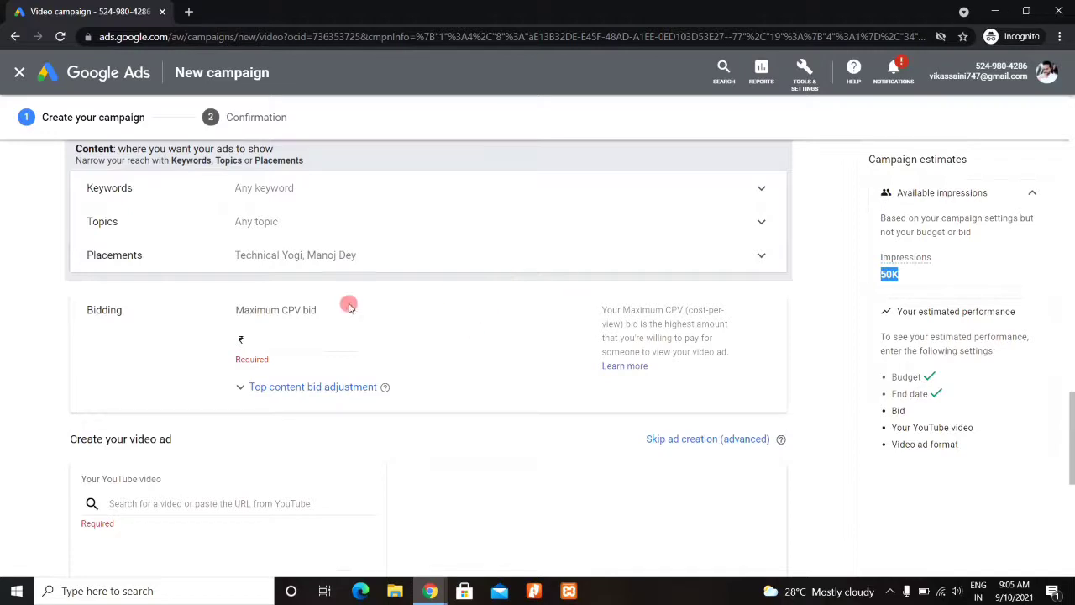
Review the placement selection and set the ad group's maximum CPV bid to ₹0.70
click(377, 266)
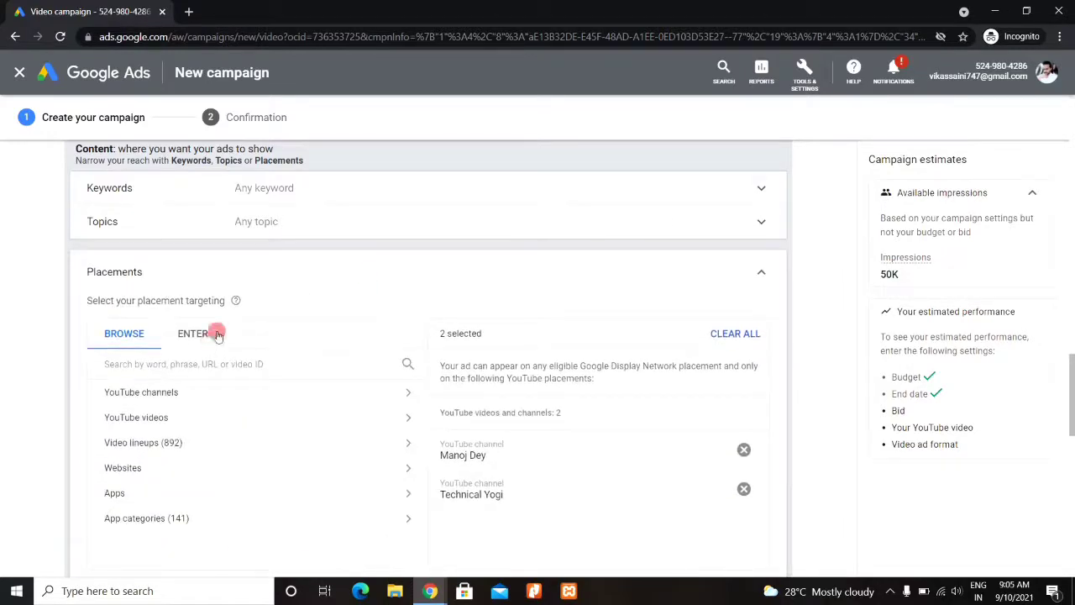
click(760, 271)
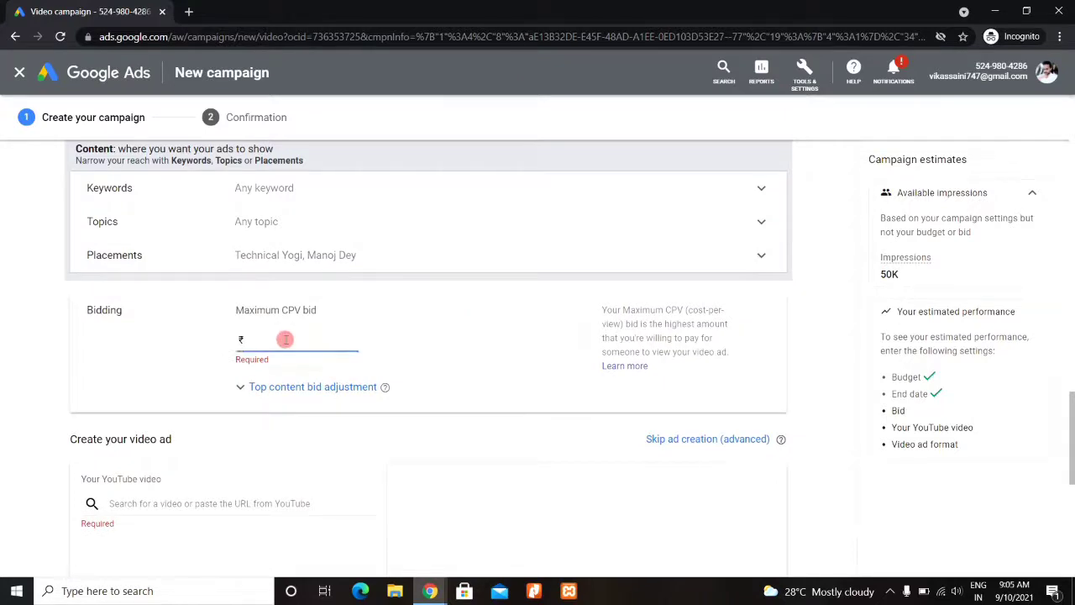
text(0.70)
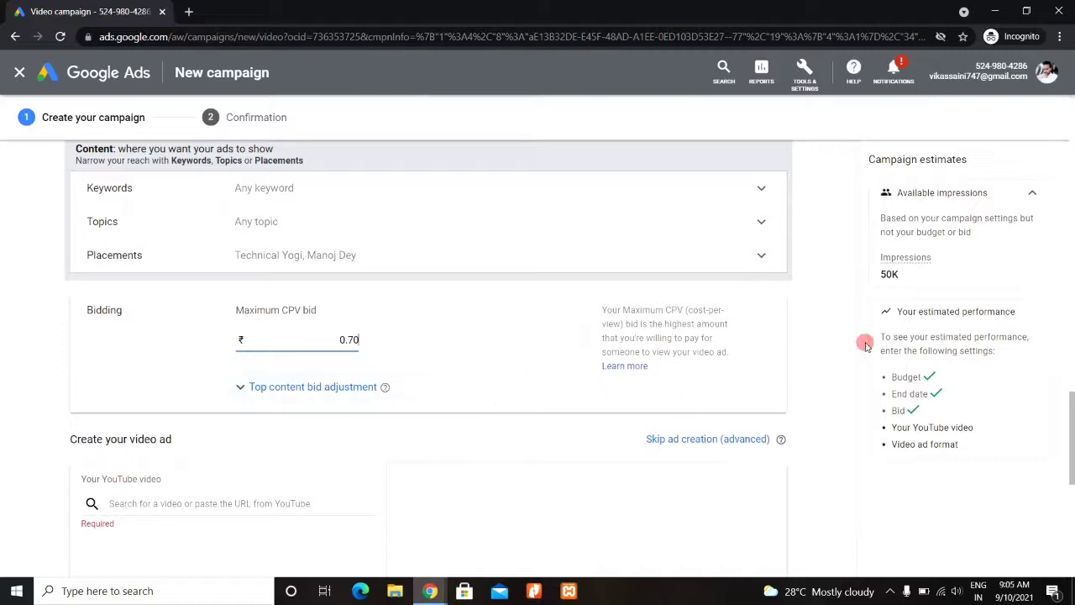
click(1070, 422)
key(ctrl+a)
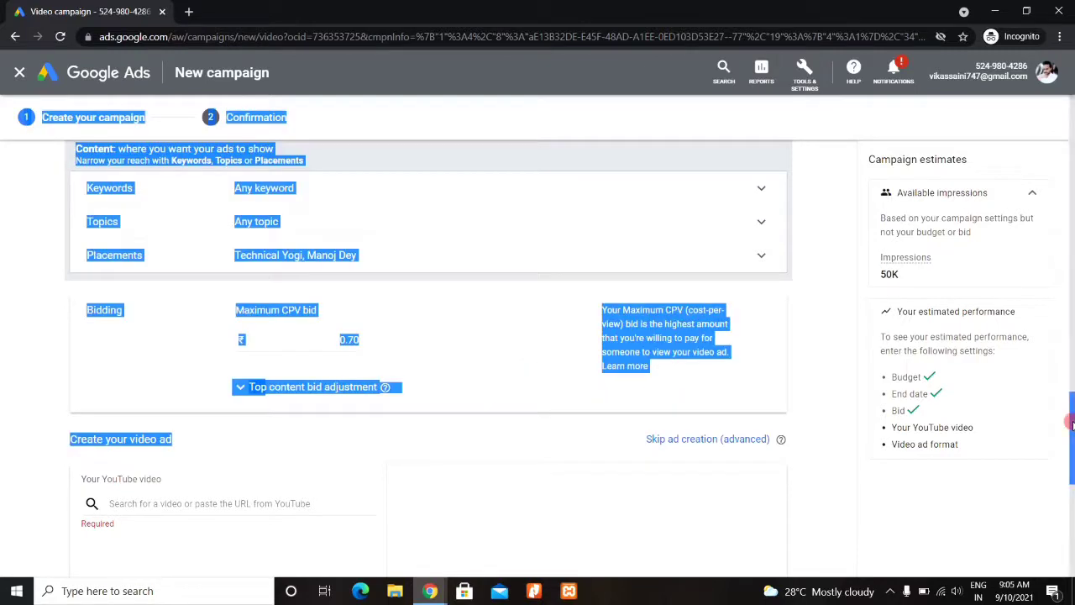
click(1025, 450)
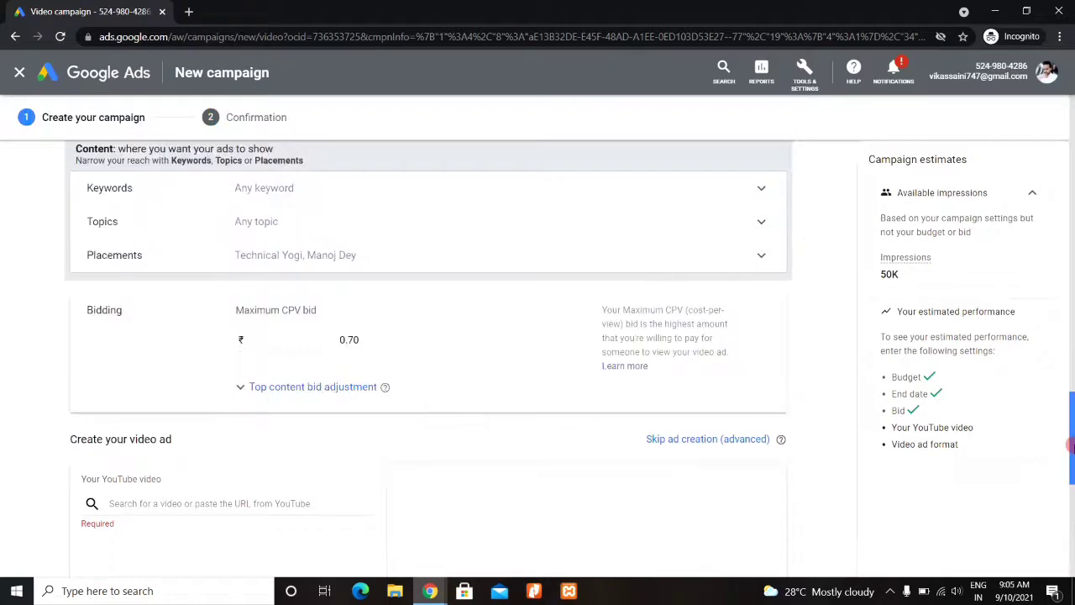
Switch to YouTube Studio and copy the shareable link of the video "Free Youtube Course #shorts"
scroll(210, 295, down, 3)
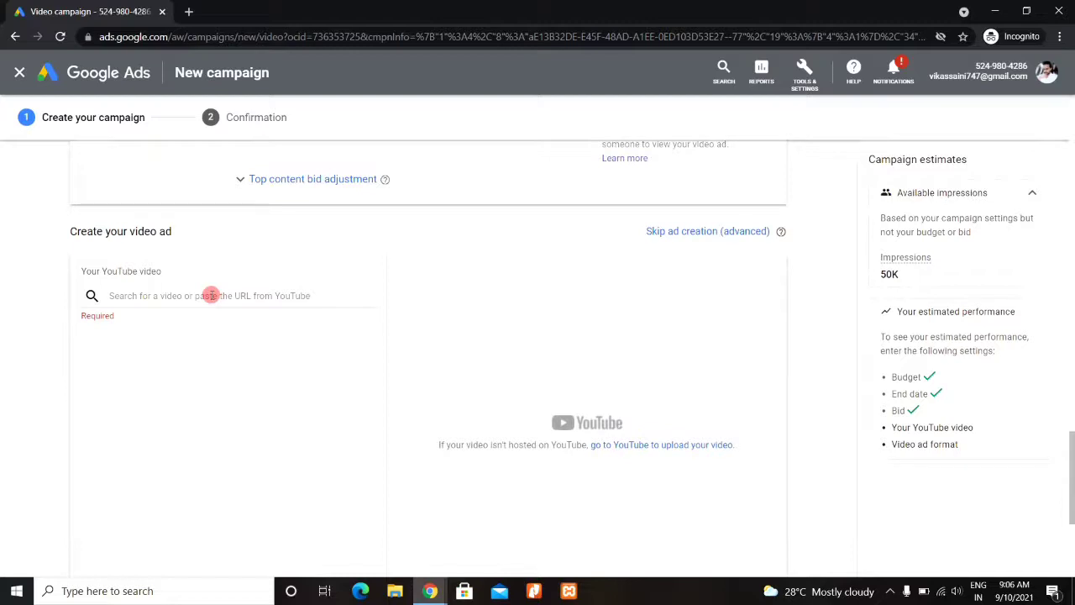
click(210, 294)
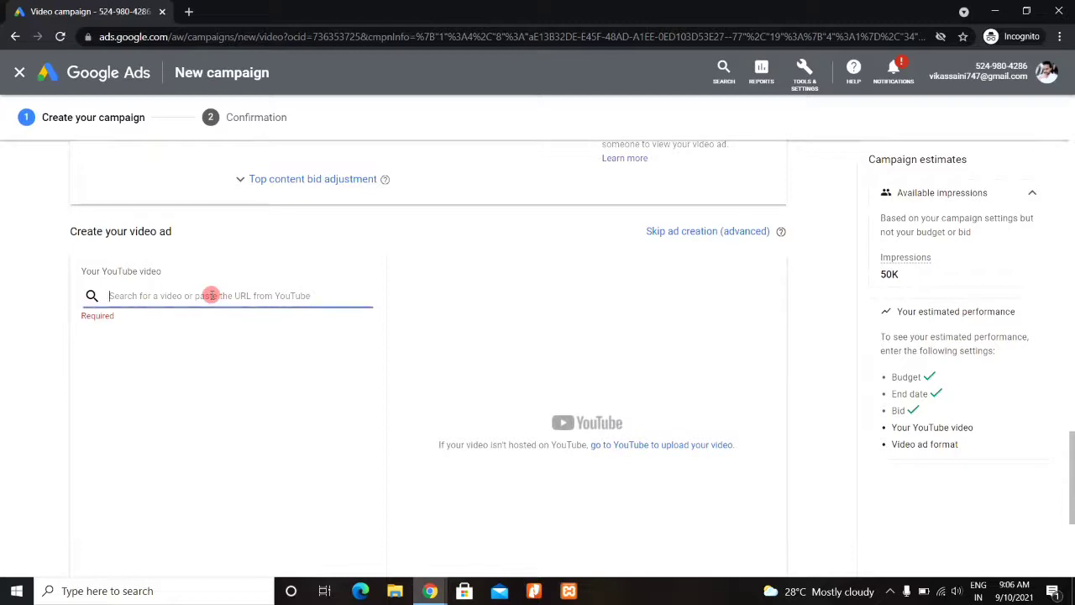
mouse_move(430, 590)
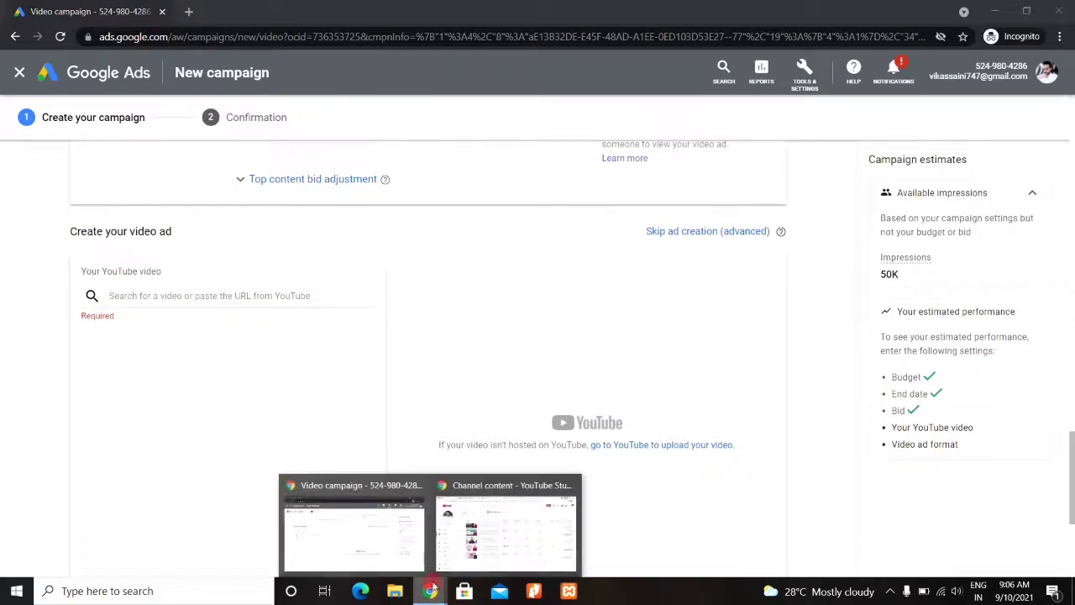
click(504, 538)
mouse_move(482, 336)
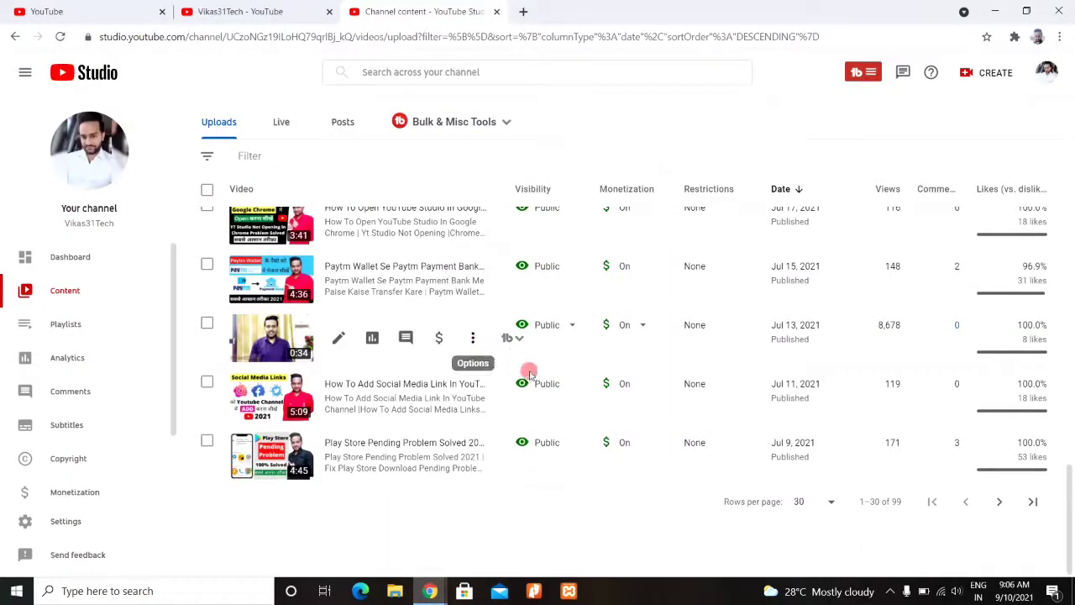
click(471, 337)
click(504, 382)
Return to Google Ads, paste the copied link as the ad's YouTube video and choose the Skippable in-stream ad format
mouse_move(430, 592)
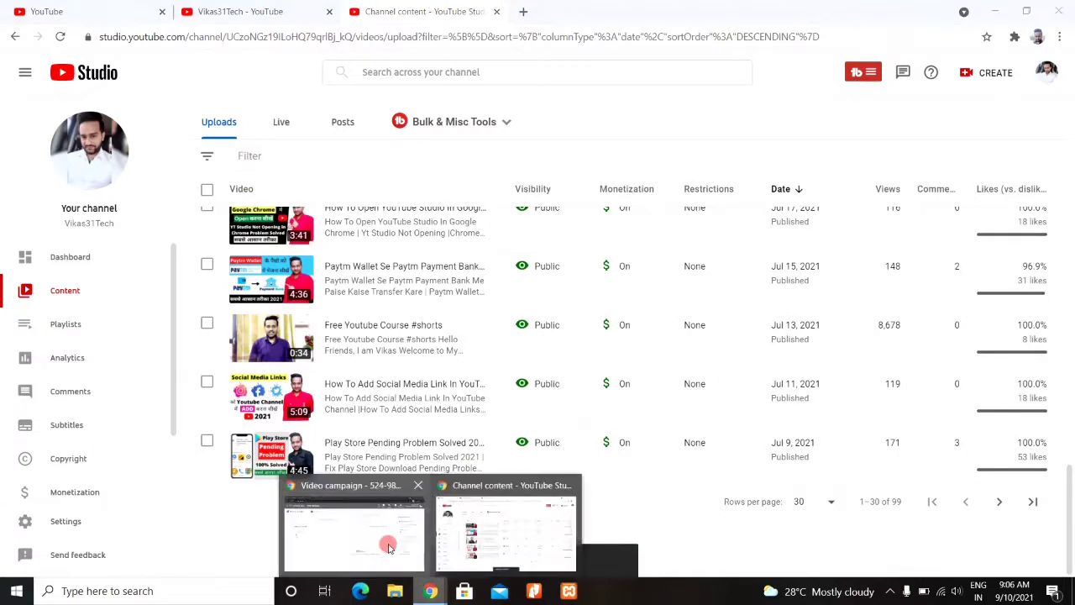
click(353, 524)
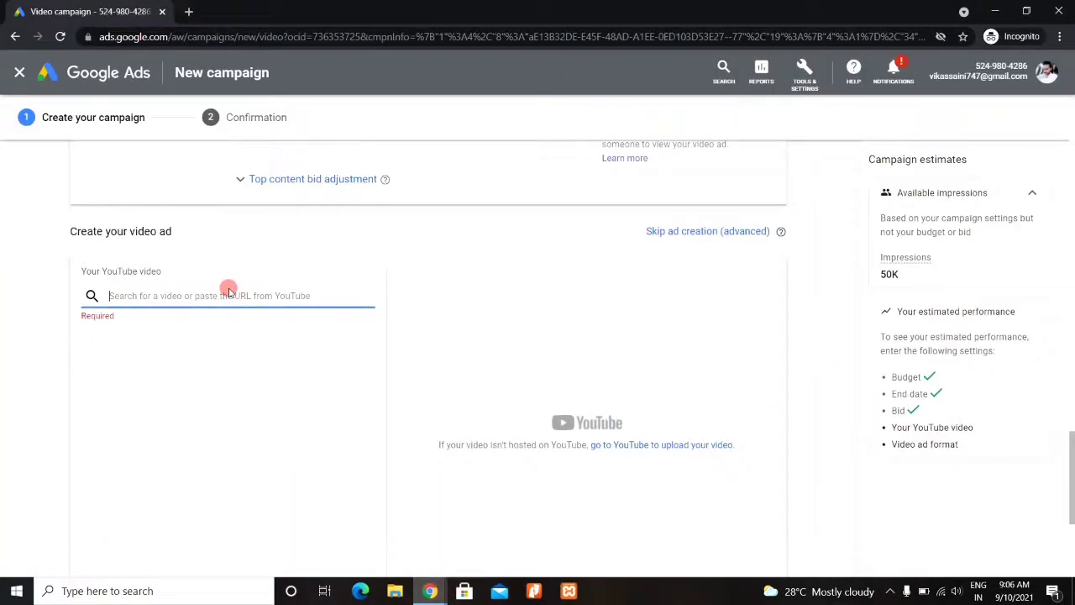
key(ctrl+v)
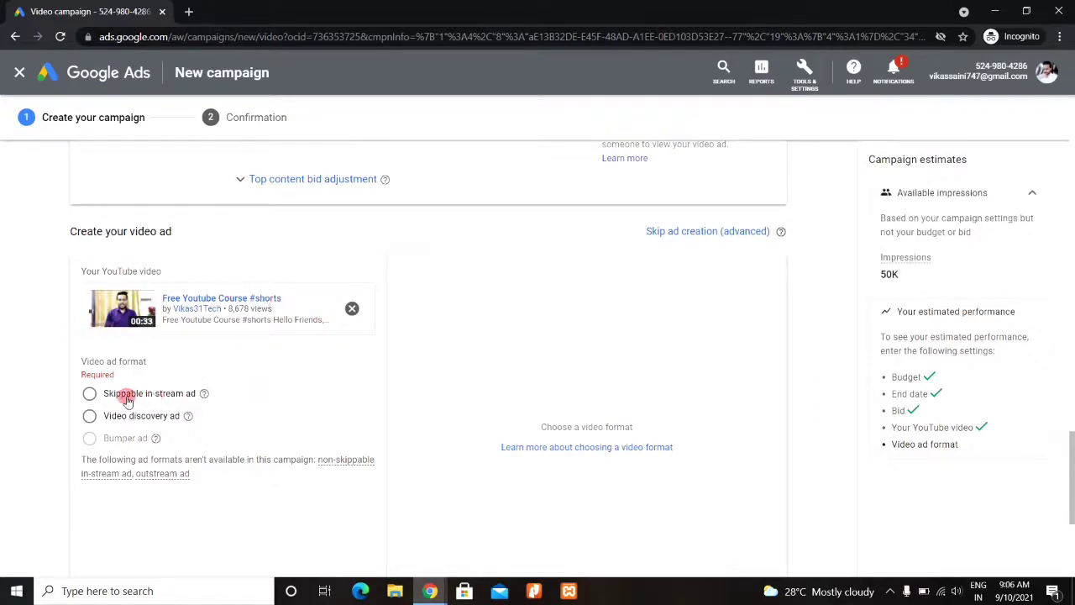
click(122, 397)
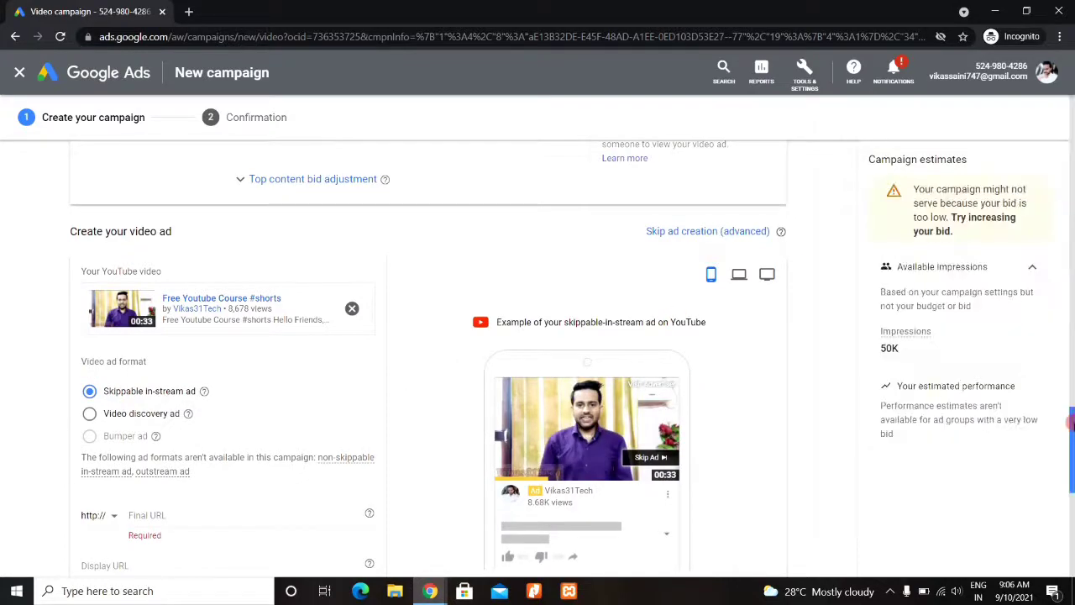
Copy the Vikas31Tech channel's URL from YouTube and enter it as the ad's final URL and display URL
scroll(1070, 412, down, 3)
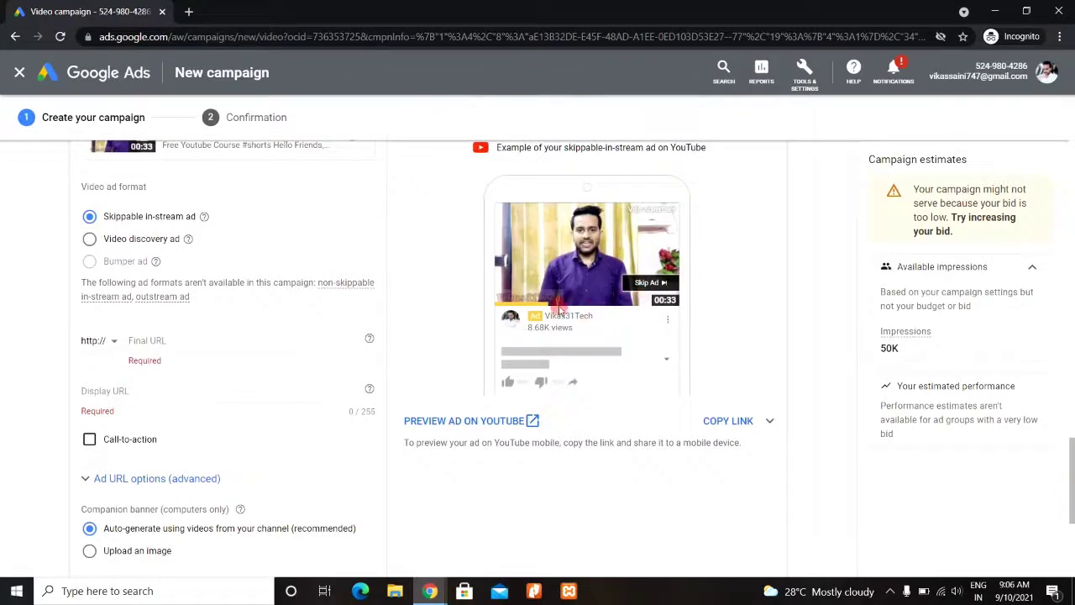
click(183, 346)
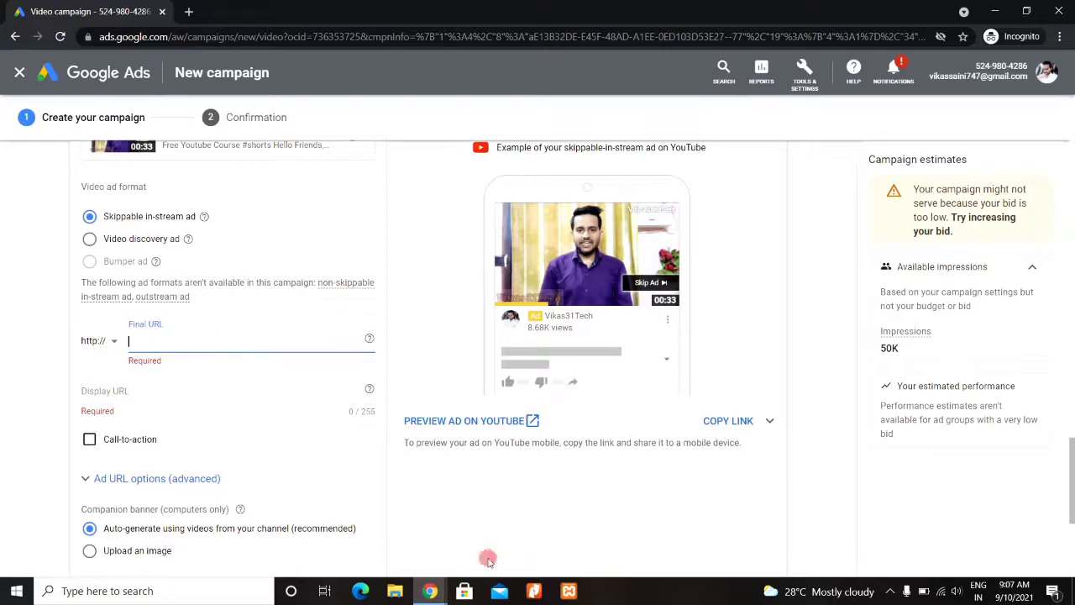
click(435, 592)
click(407, 495)
click(430, 592)
click(504, 525)
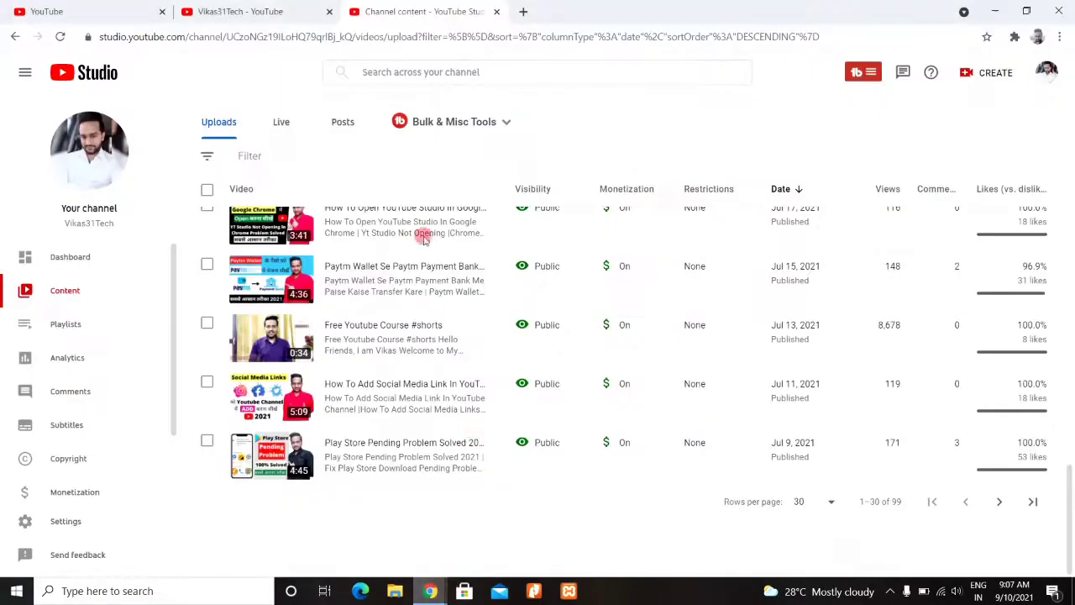
click(250, 11)
key(alt+Tab)
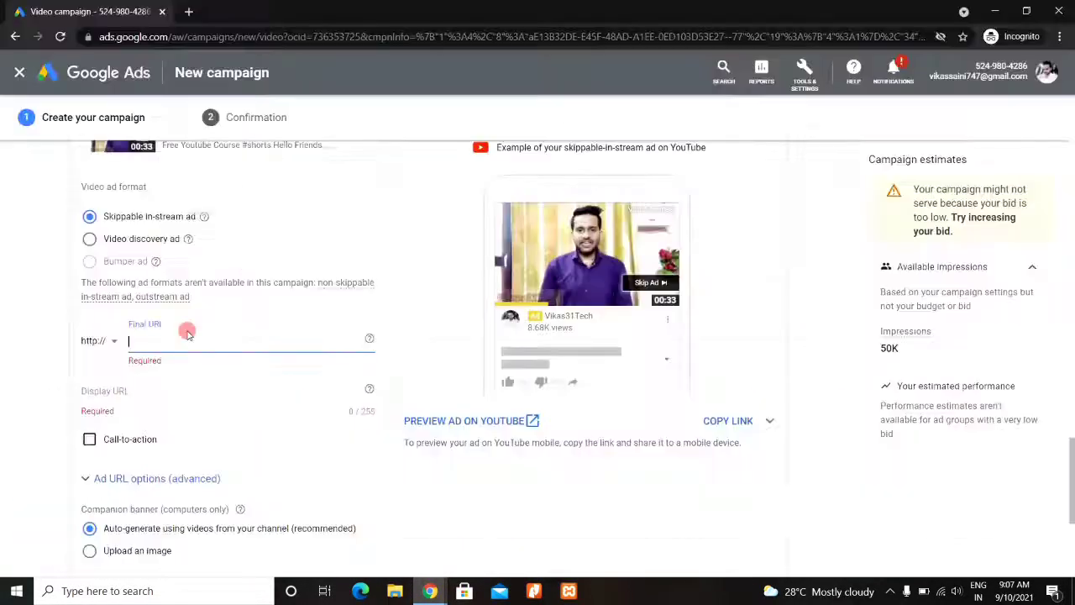
key(ctrl+v)
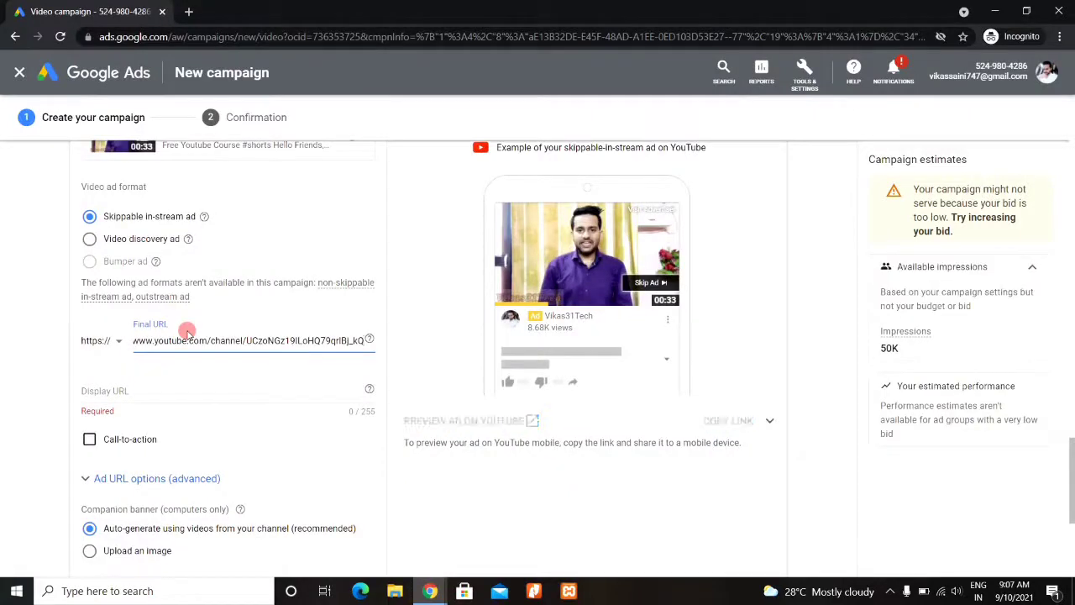
click(152, 389)
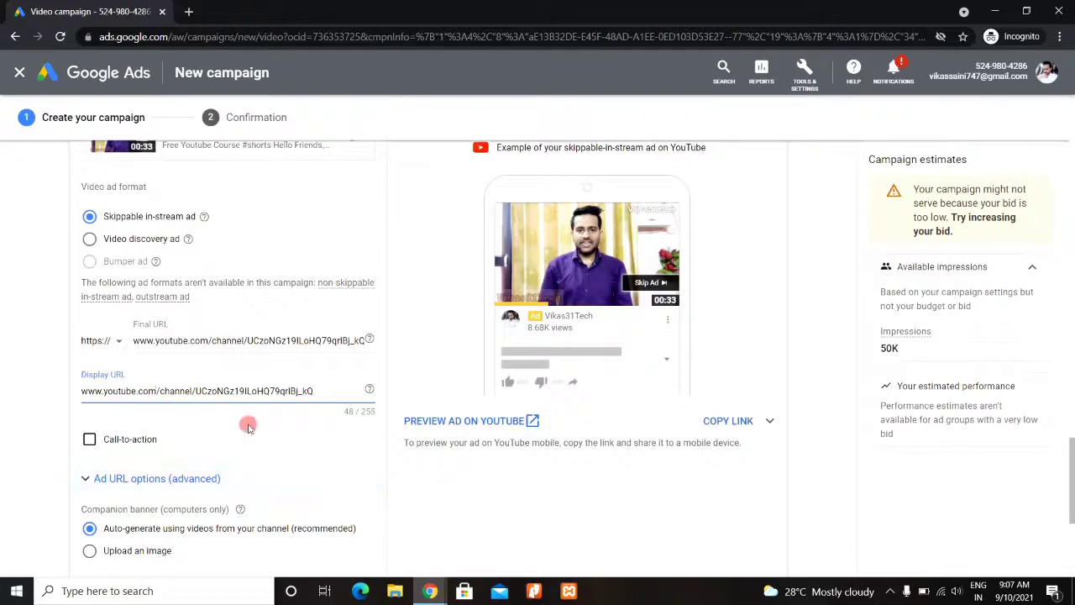
Enable the ad's call-to-action with the text "subscribe" and view the help for the final URL
click(89, 442)
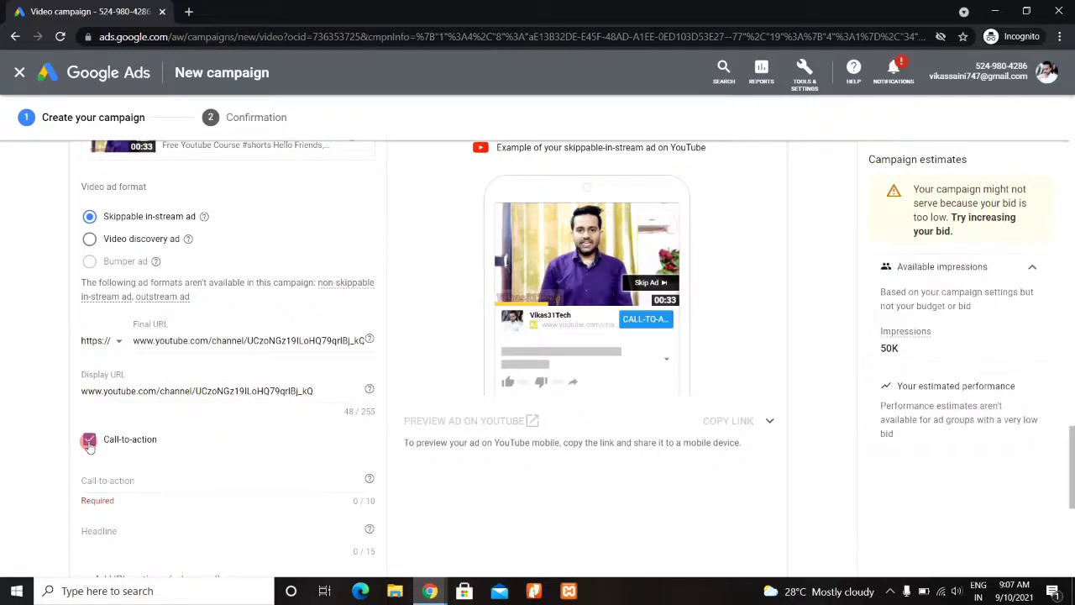
click(168, 481)
text(su)
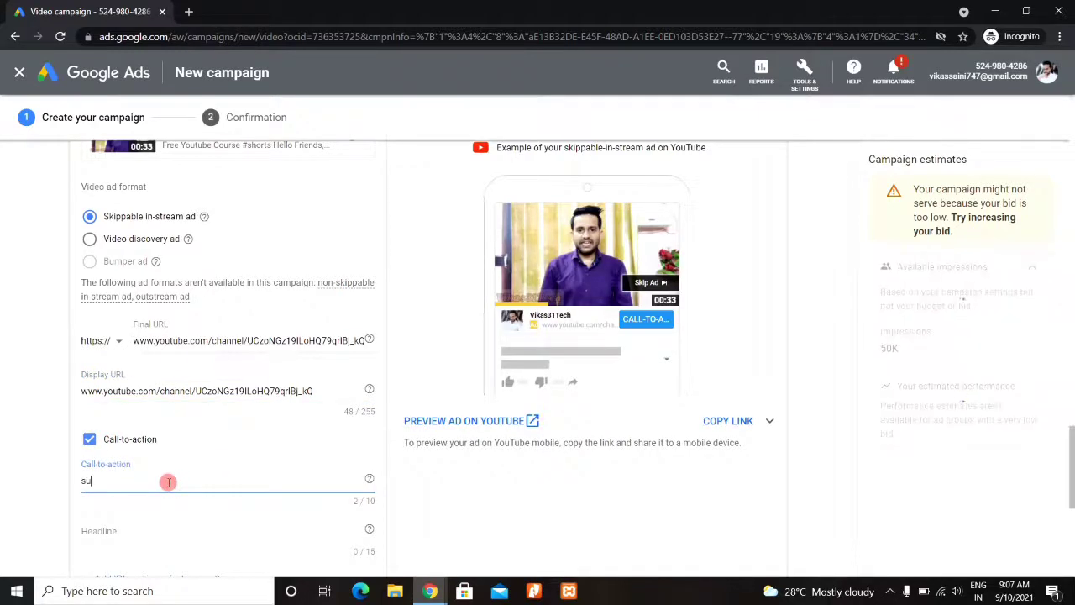
text(bscribe)
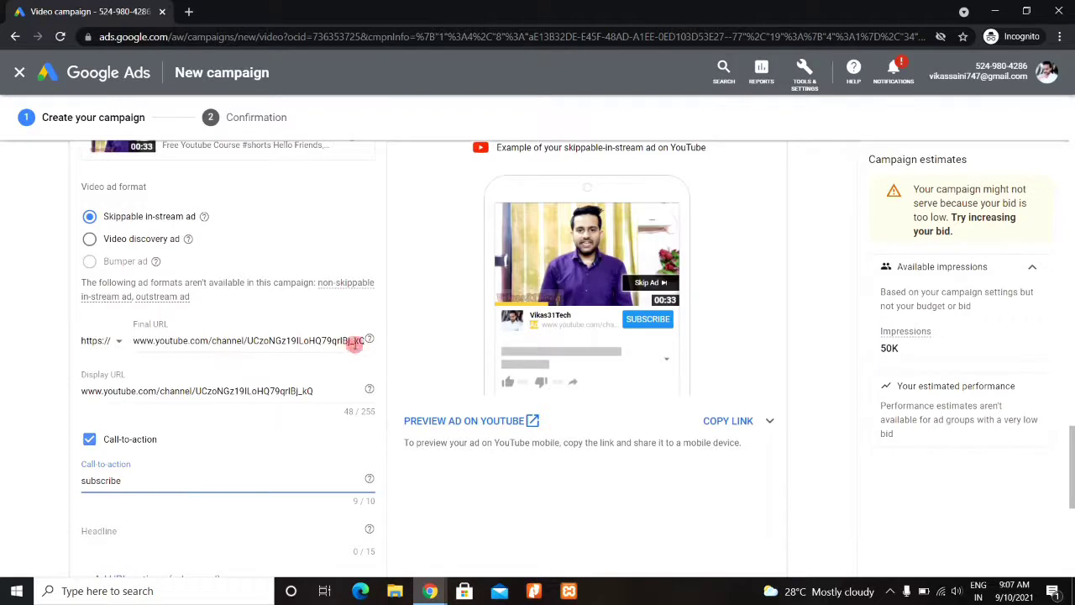
click(371, 342)
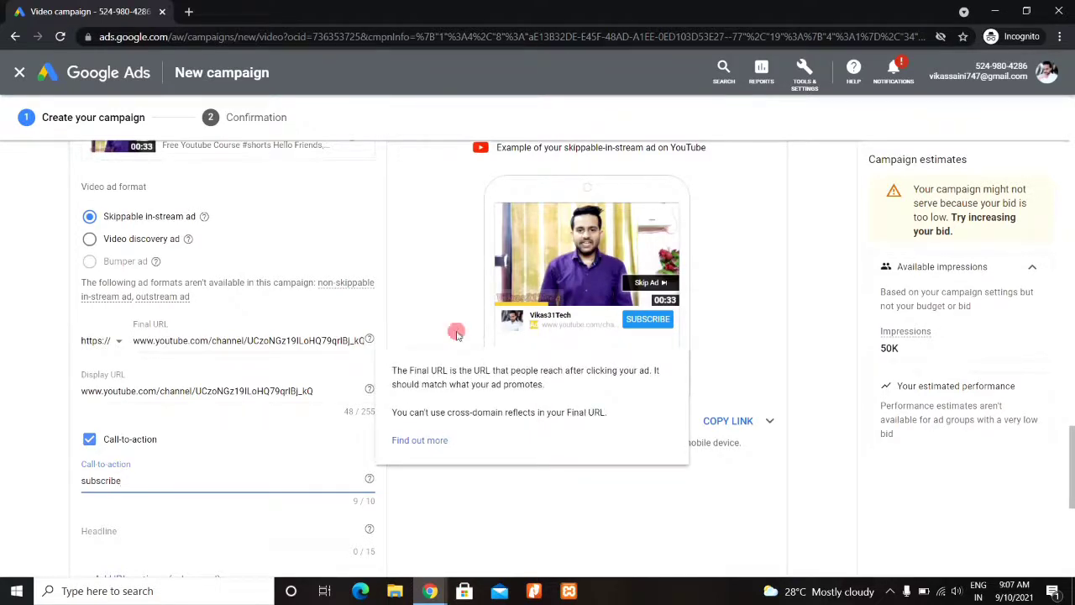
Close the final URL help and preview the skippable in-stream ad on computer, TV screen and mobile
click(685, 323)
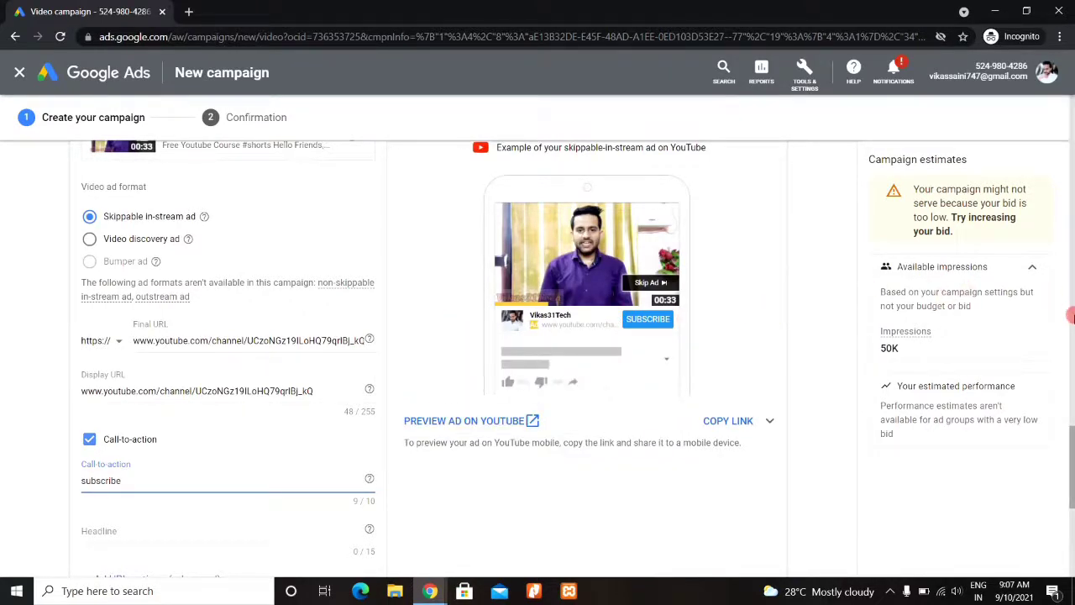
scroll(1069, 432, down, 1)
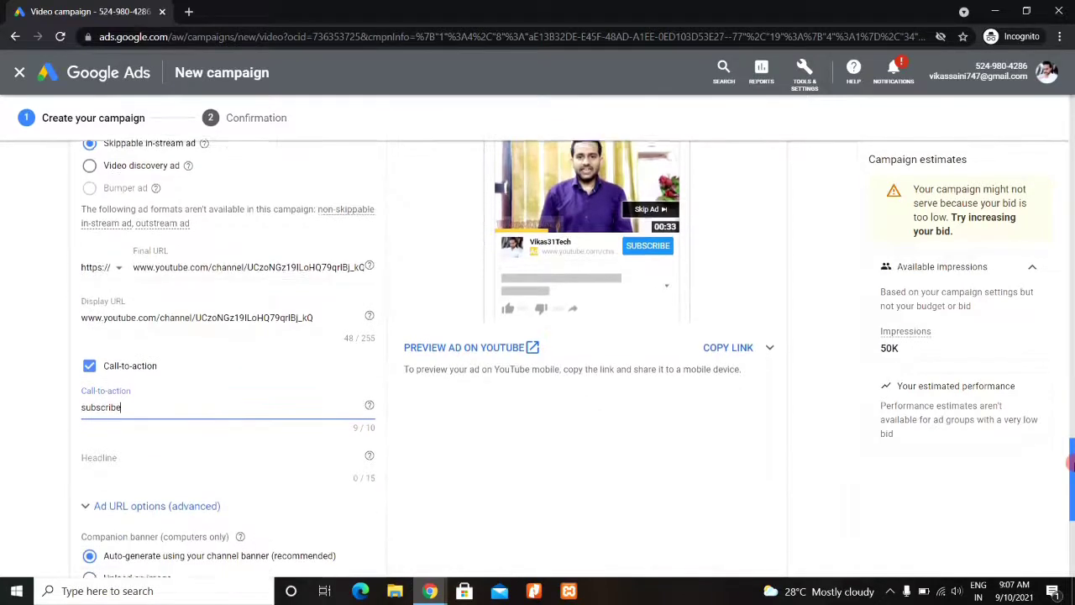
scroll(1070, 429, up, 4)
scroll(221, 511, down, 3)
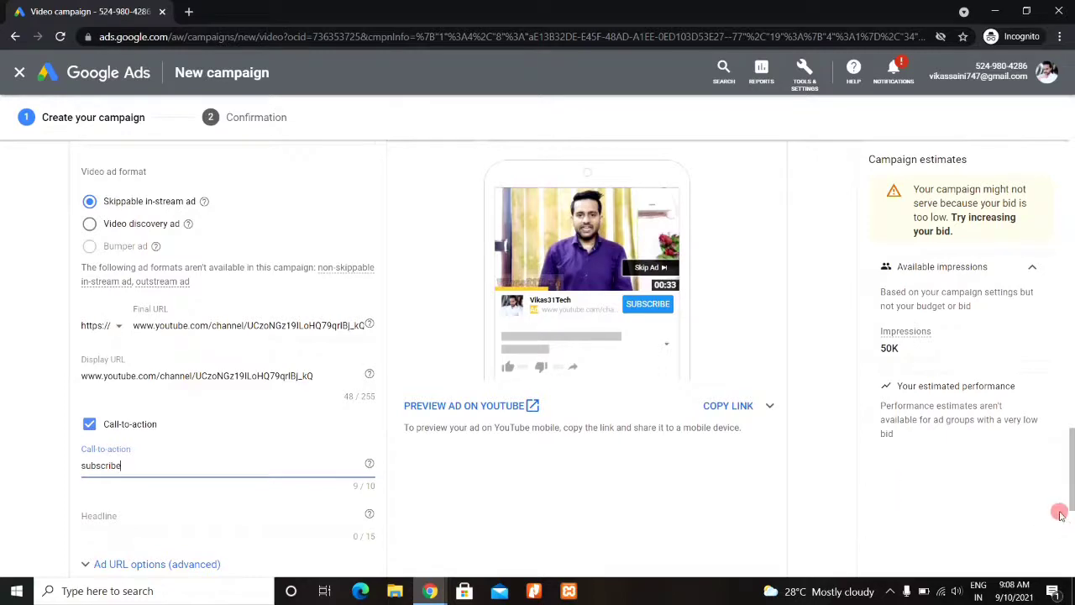
mouse_move(1071, 470)
mouse_down()
mouse_move(1071, 521)
mouse_move(1070, 441)
mouse_move(1070, 453)
mouse_up()
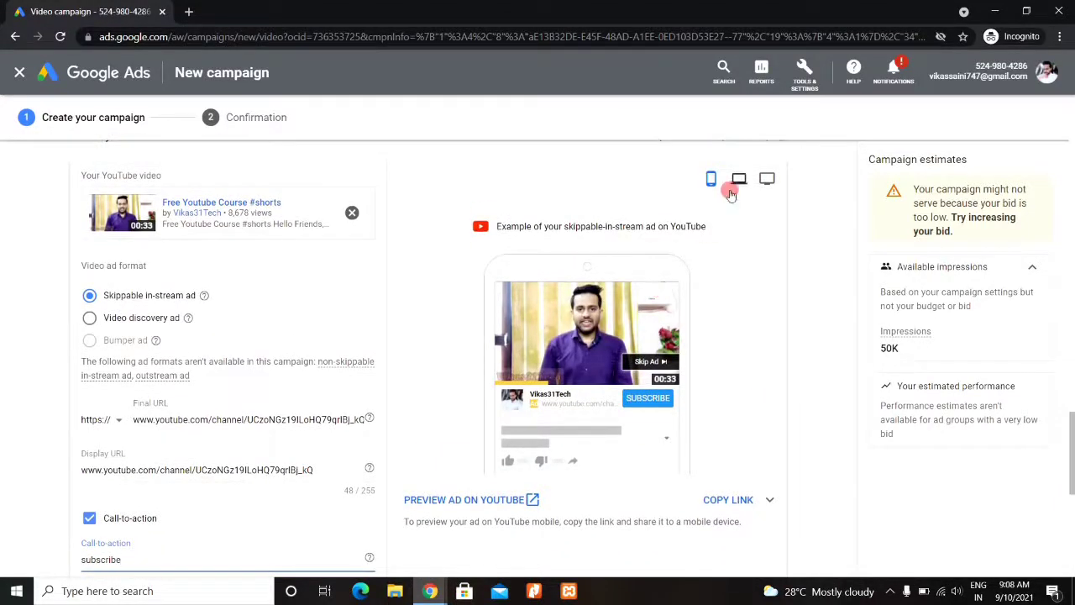
click(737, 181)
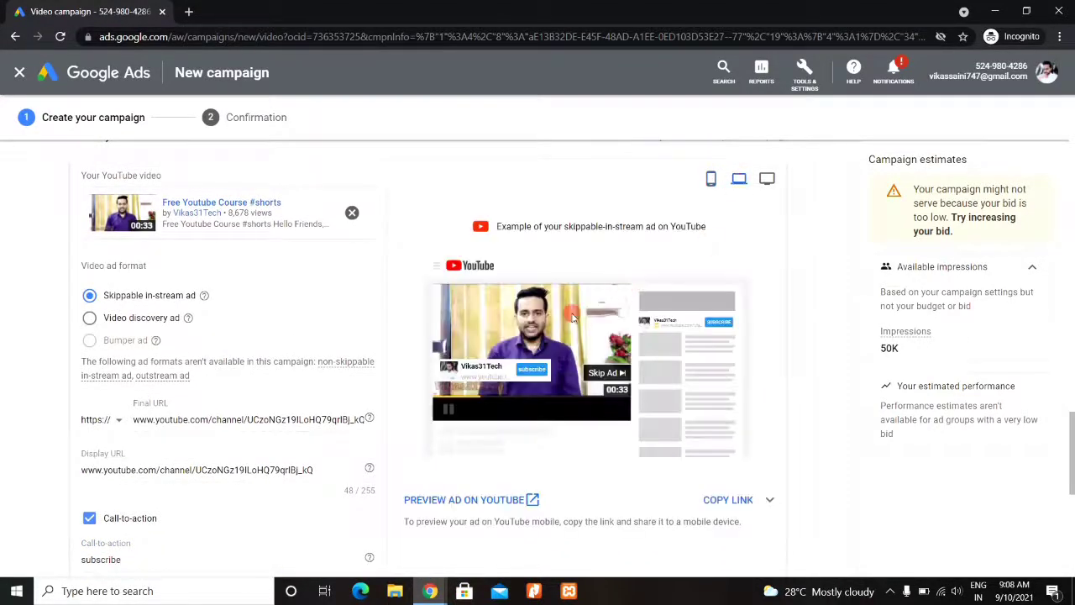
click(764, 181)
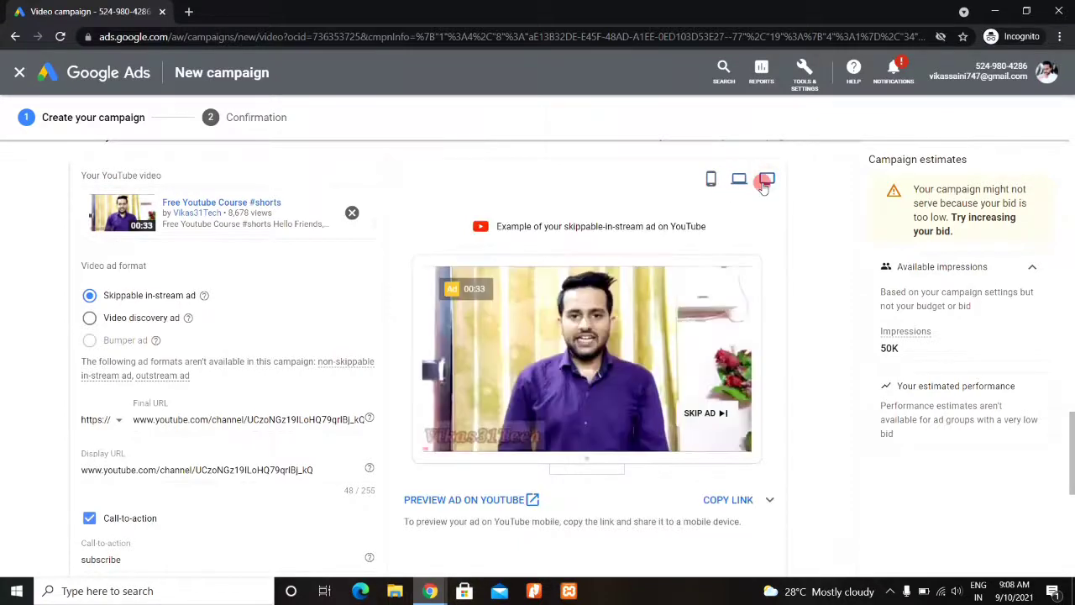
click(737, 181)
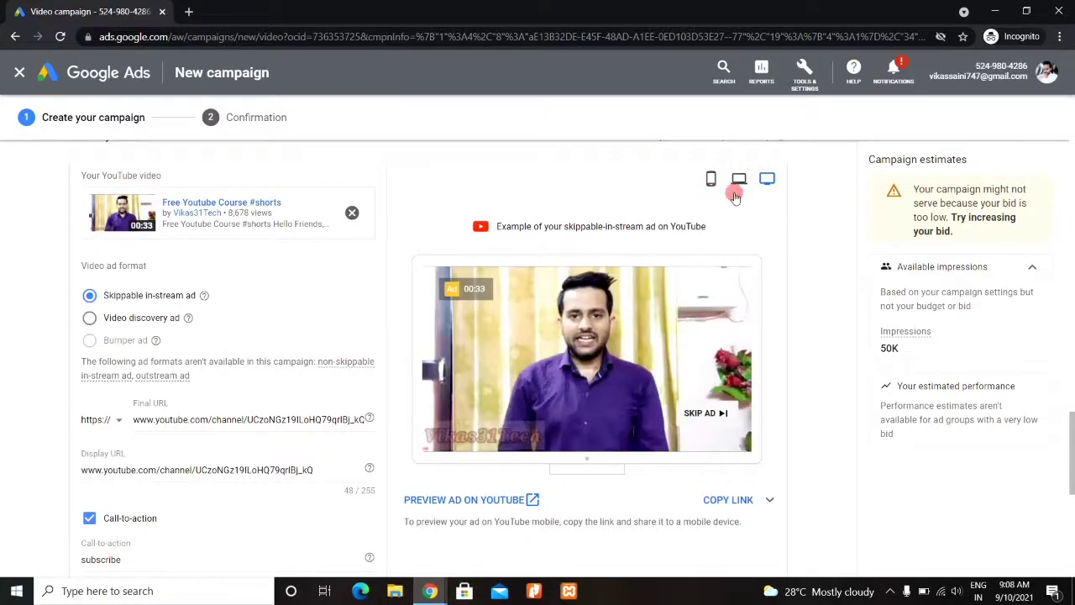
click(714, 182)
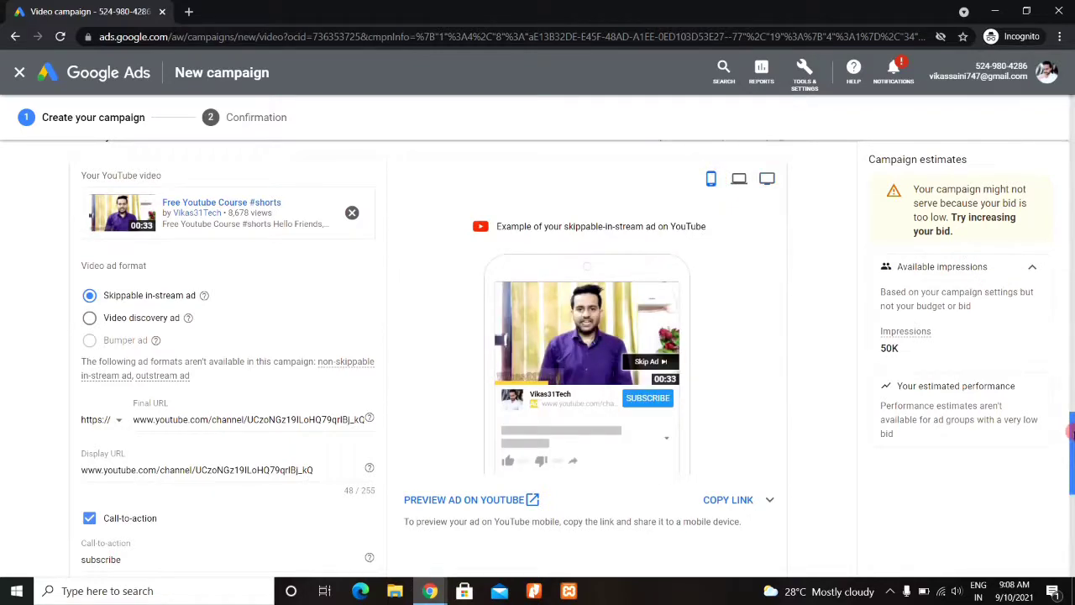
Try maximum CPV bids of ₹0.80 and ₹0.70 to compare their effect on the campaign estimates
drag(1070, 417, 1071, 359)
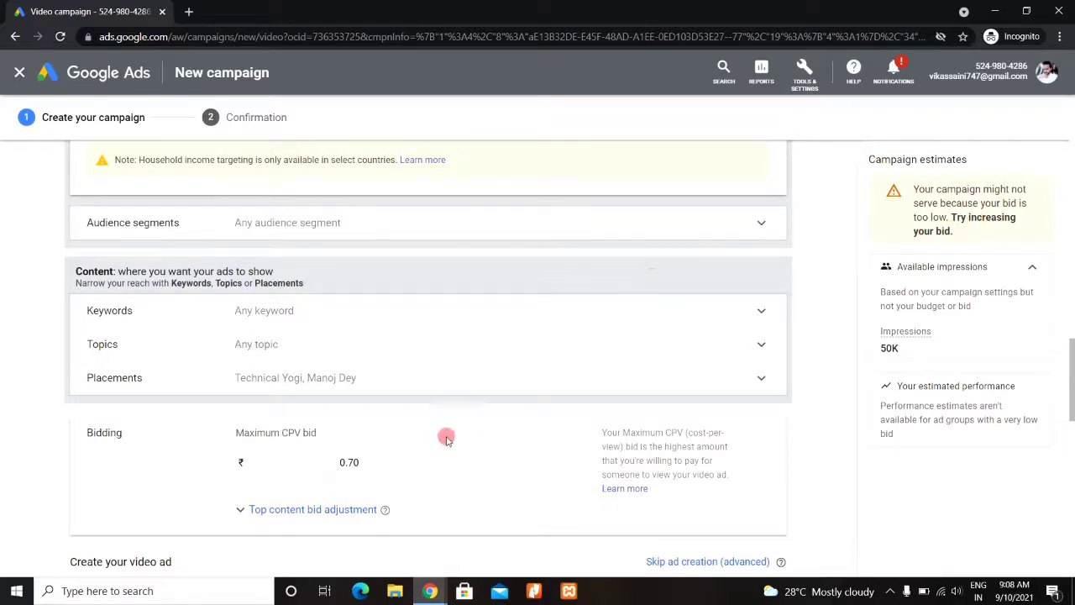
drag(349, 462, 376, 469)
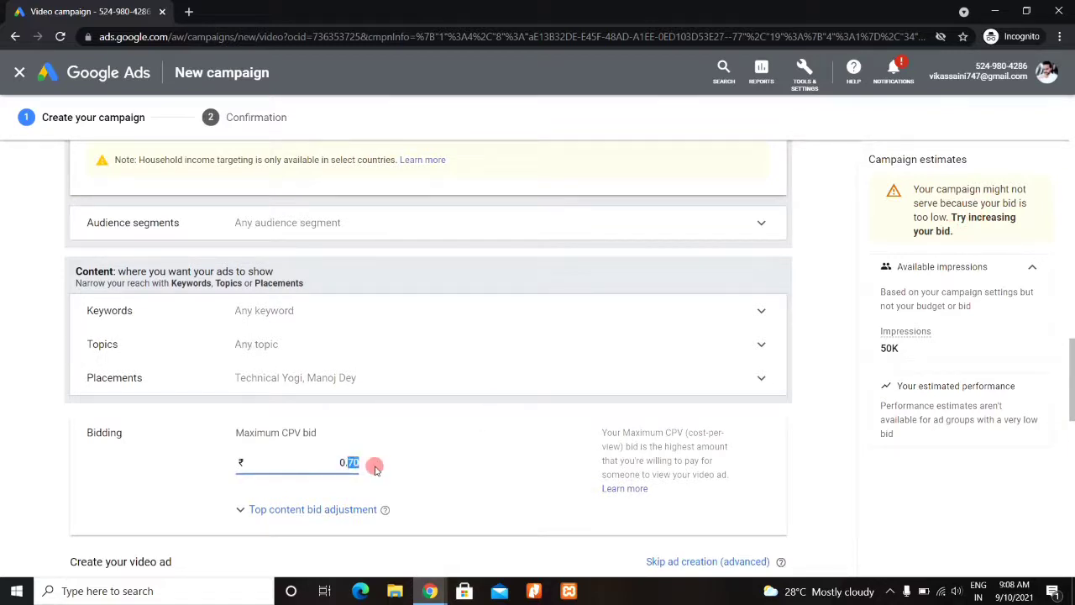
text(80)
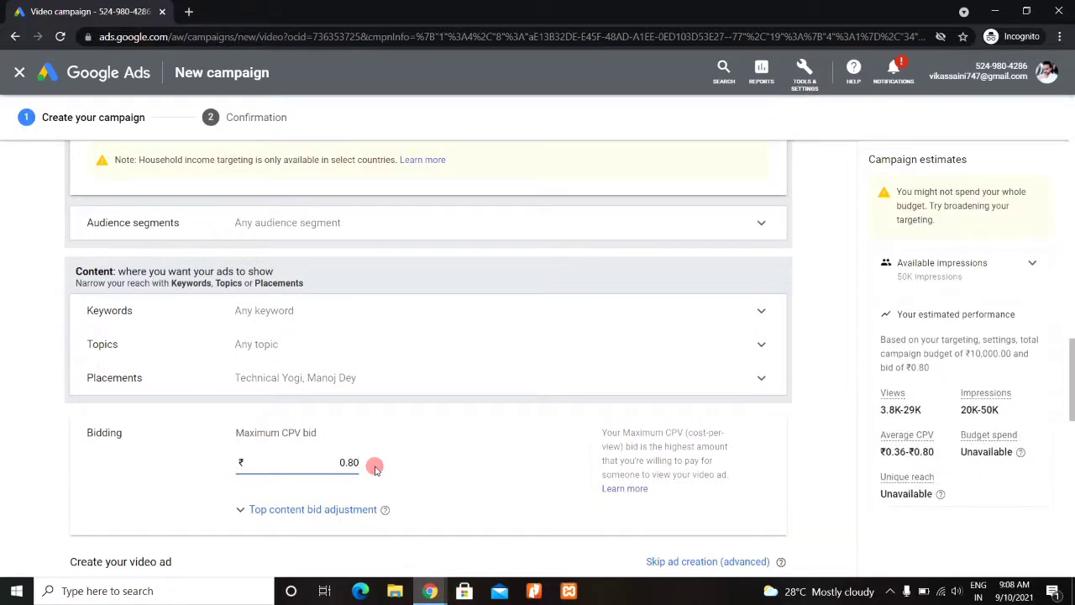
click(348, 462)
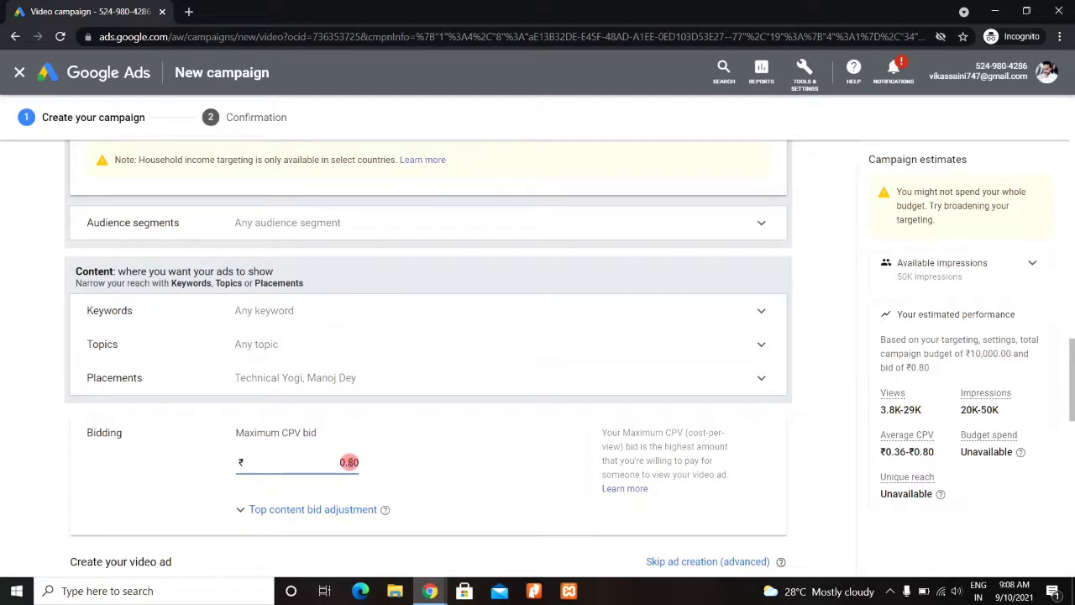
drag(347, 462, 351, 463)
text(70)
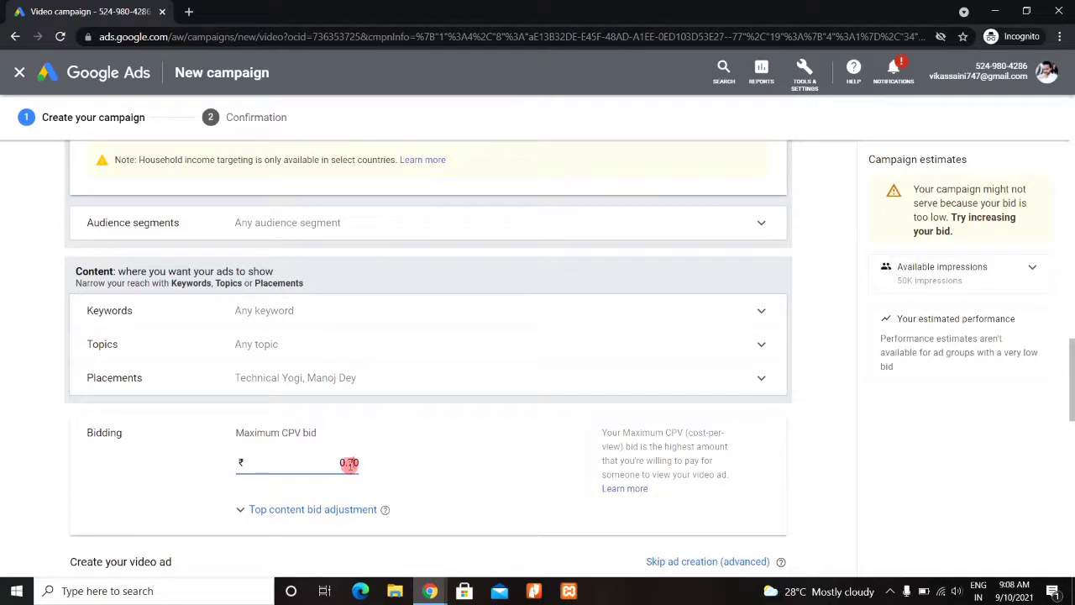
Set the maximum CPV bid to ₹0.75 and check the average CPV in the campaign estimates
drag(349, 461, 362, 467)
text(75)
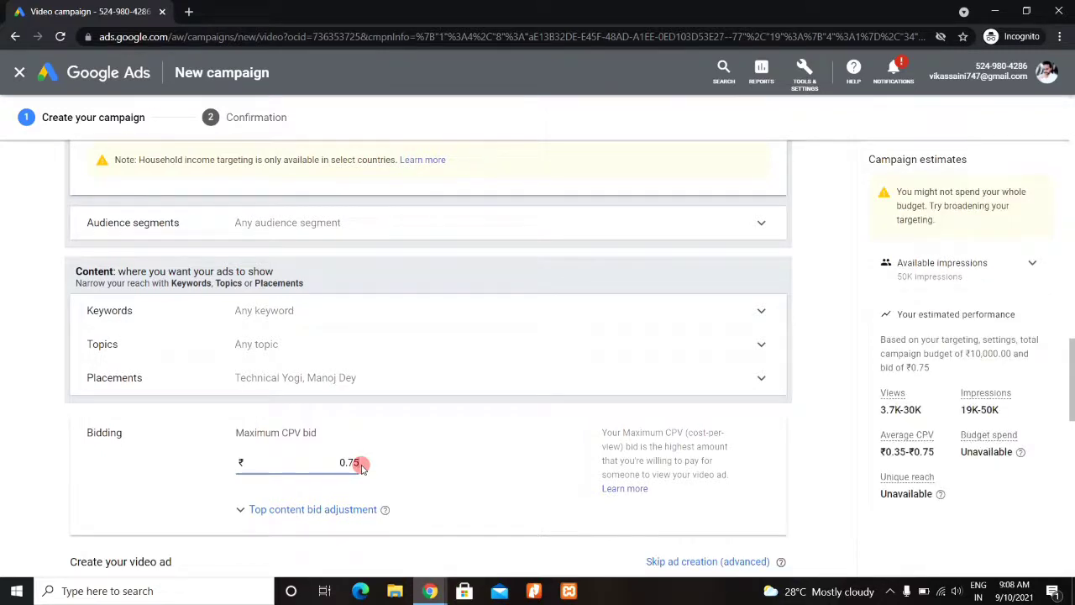
drag(1067, 421, 1071, 508)
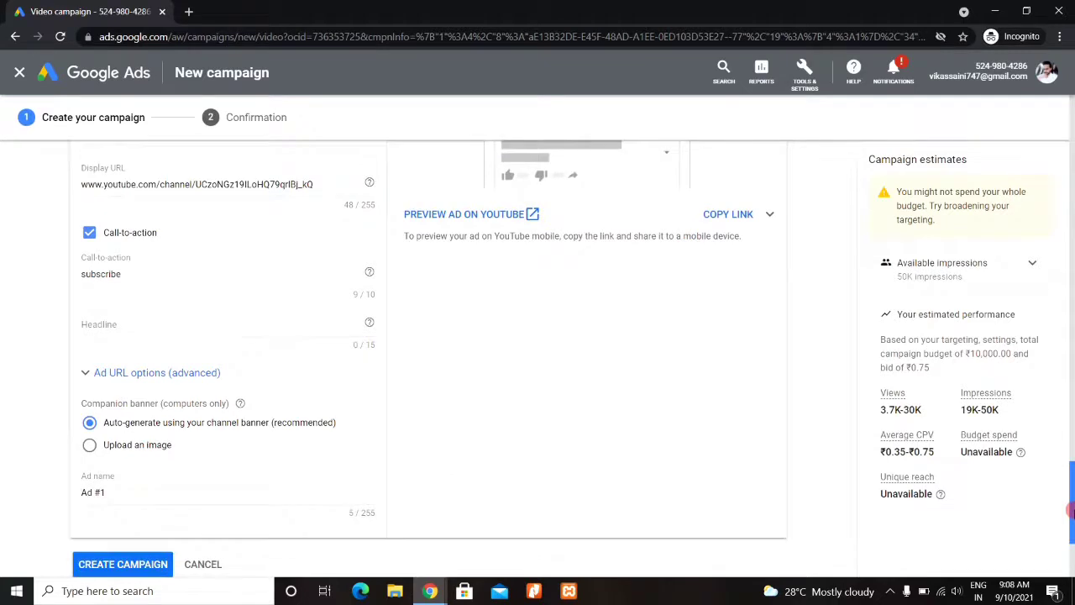
scroll(599, 429, down, 1)
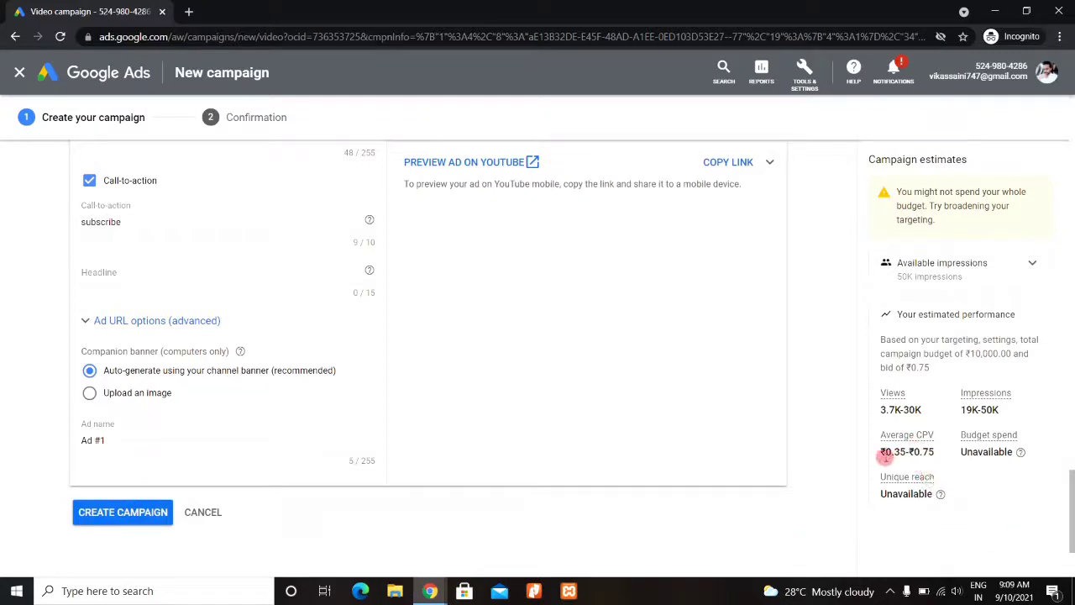
drag(879, 451, 948, 457)
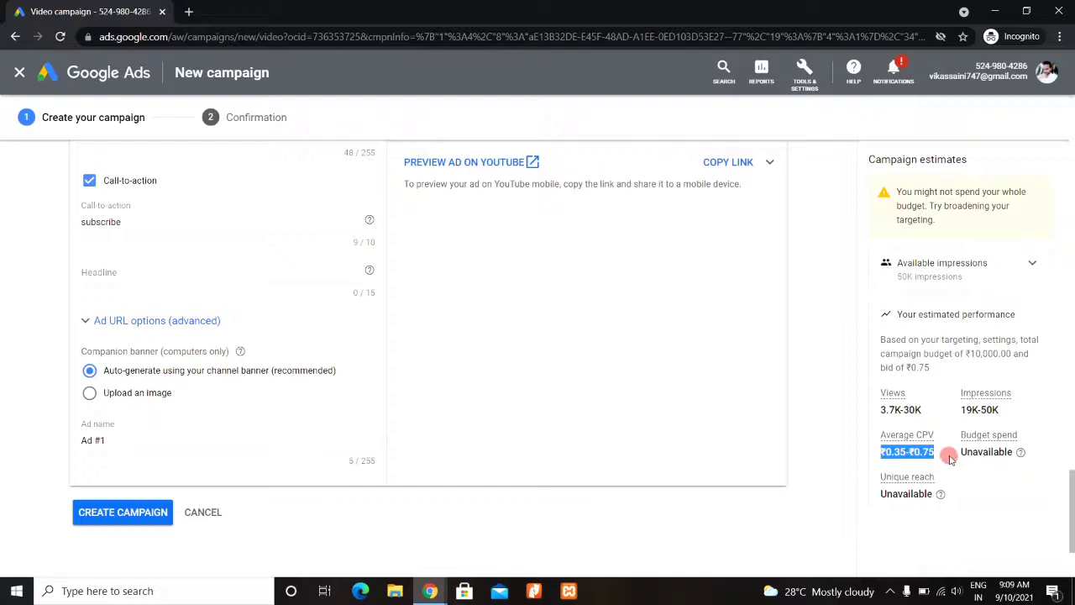